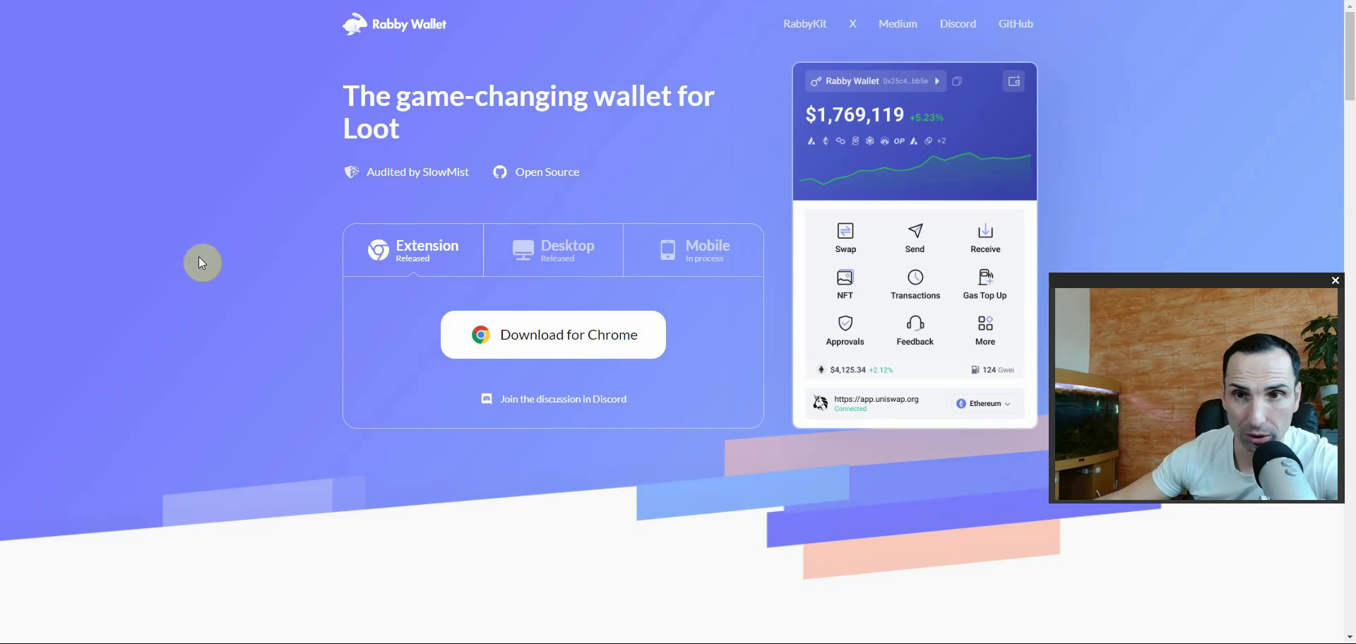
# Search rabby.io in a new Norton Safe Search tab and open the official Rabby.io result
pyautogui.scroll(-3, 199, 263)
pyautogui.scroll(3, 195, 248)
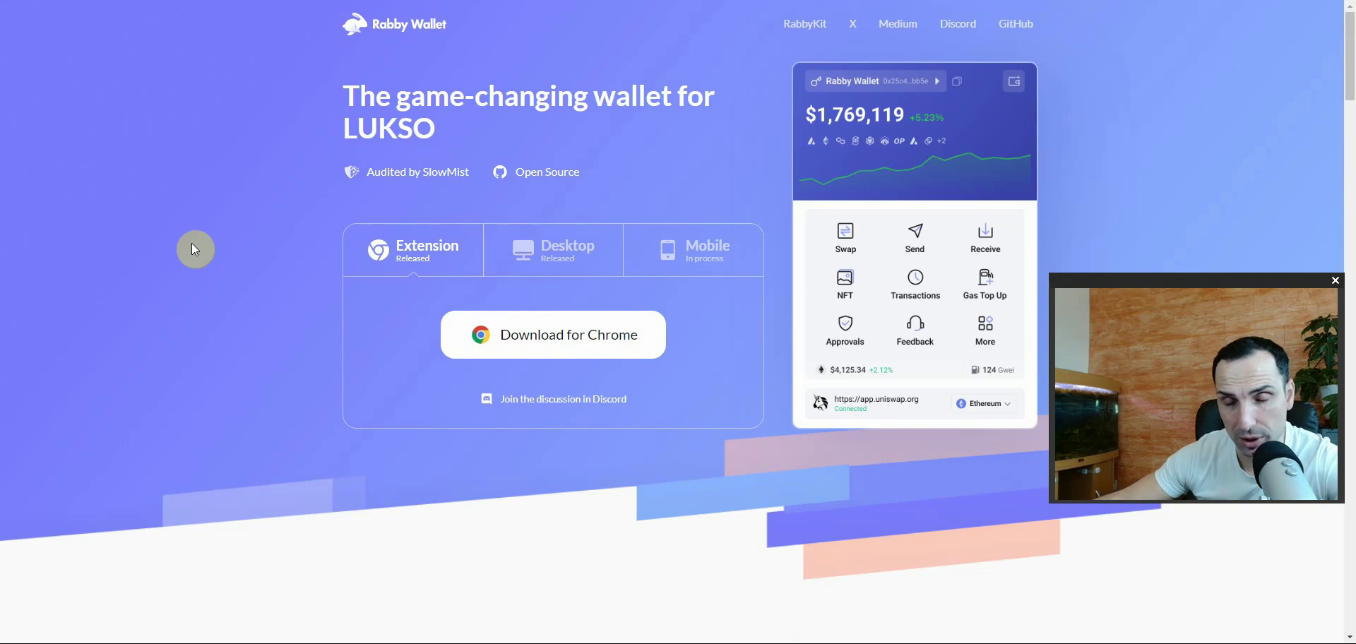
pyautogui.scroll(-3, 172, 236)
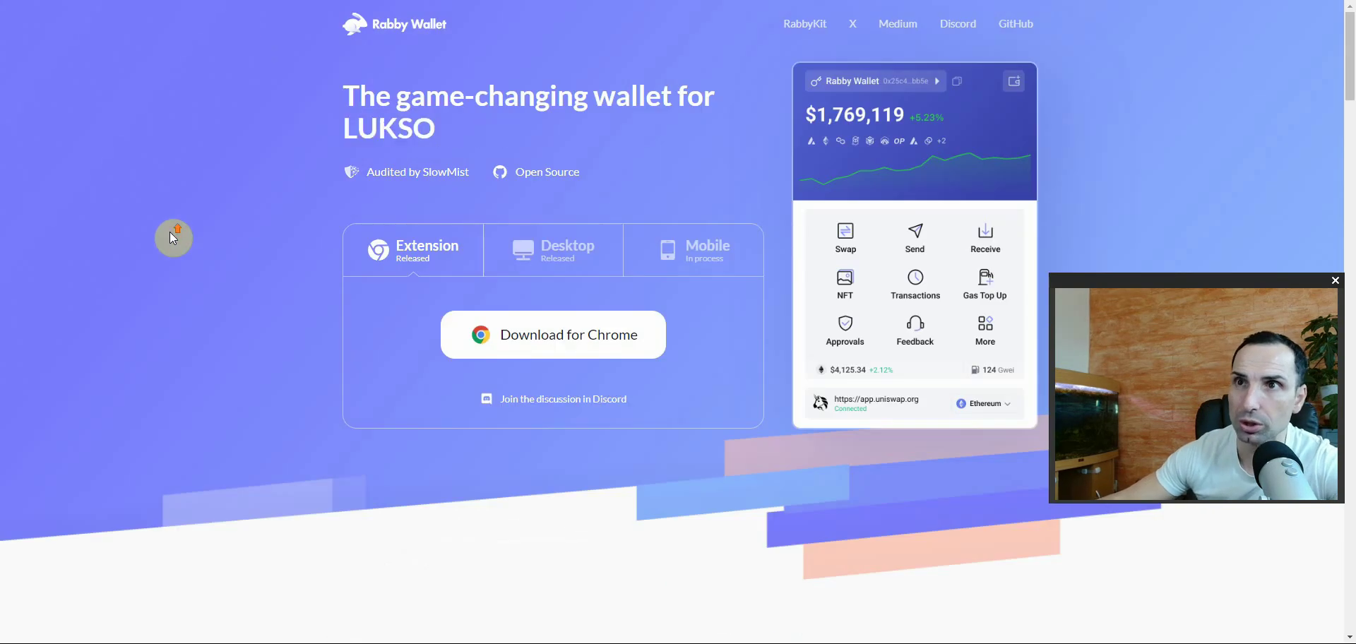
pyautogui.scroll(3, 239, 27)
pyautogui.hotkey('ctrl', 't')
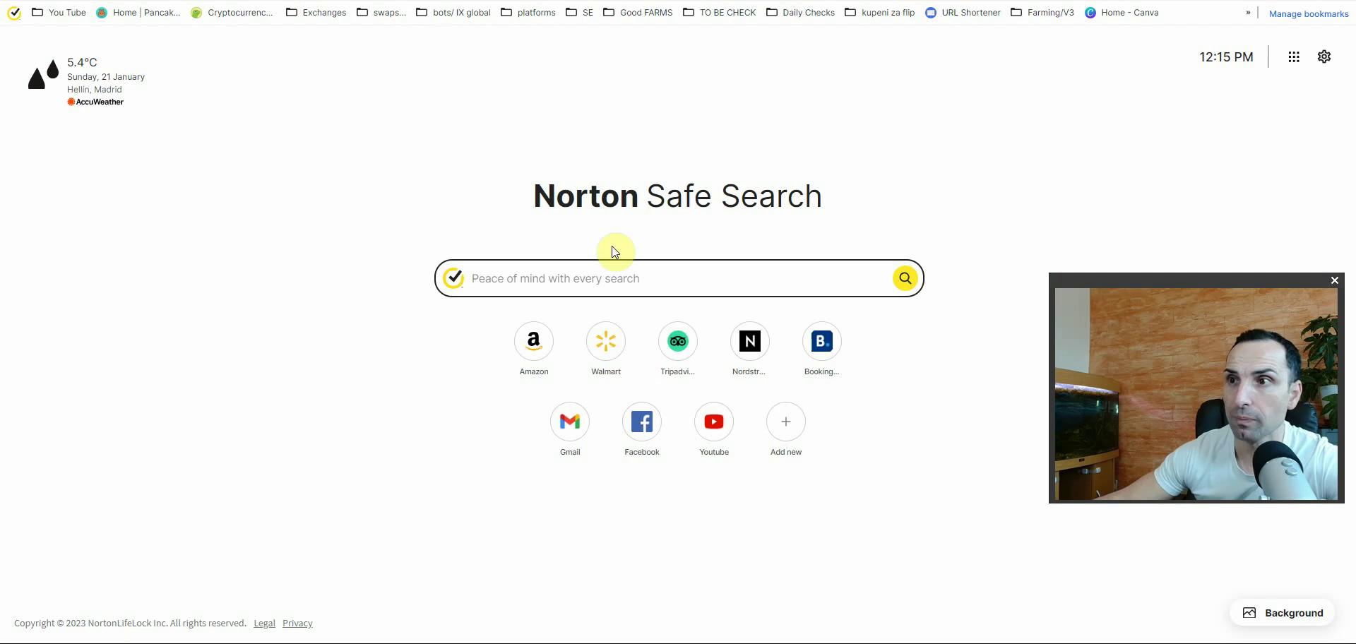
pyautogui.write('rabby.io')
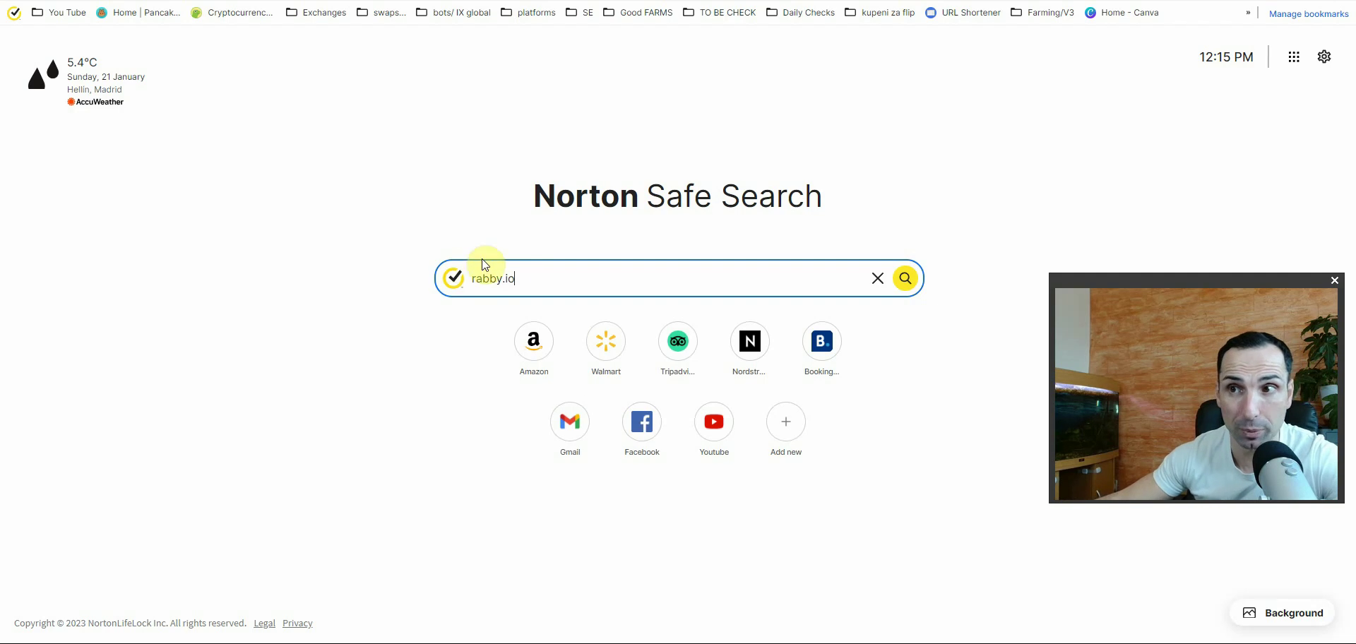
pyautogui.press('Return')
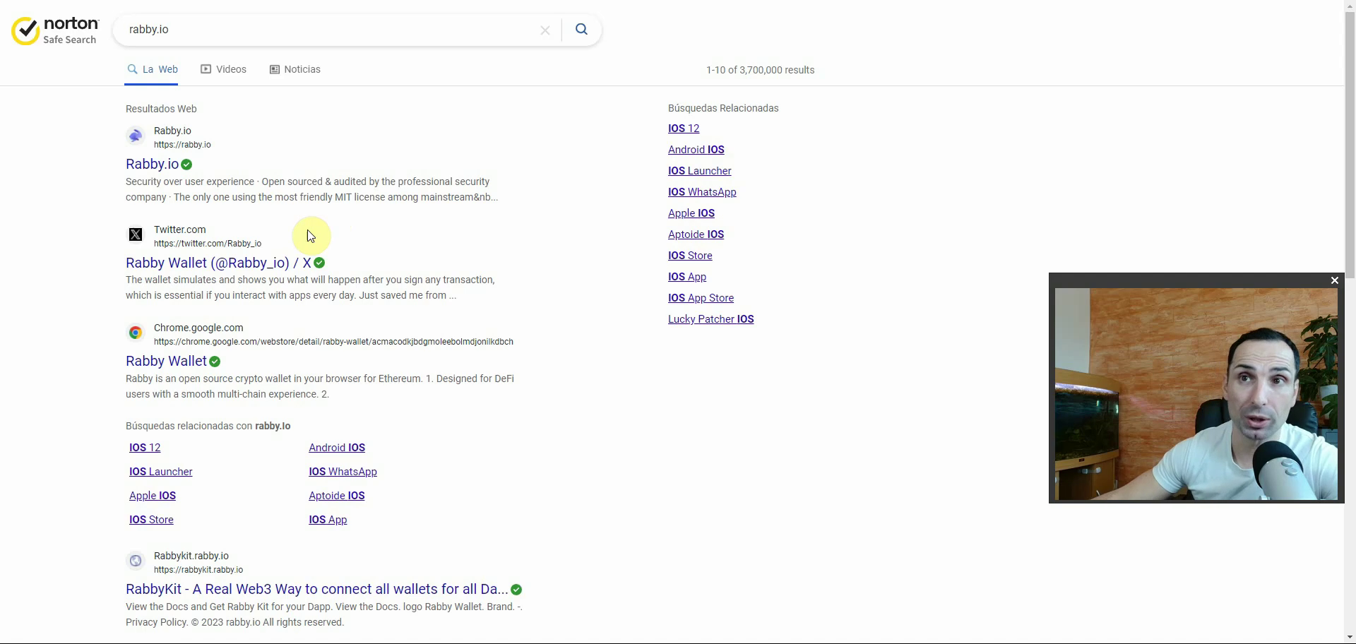
pyautogui.moveTo(139, 174)
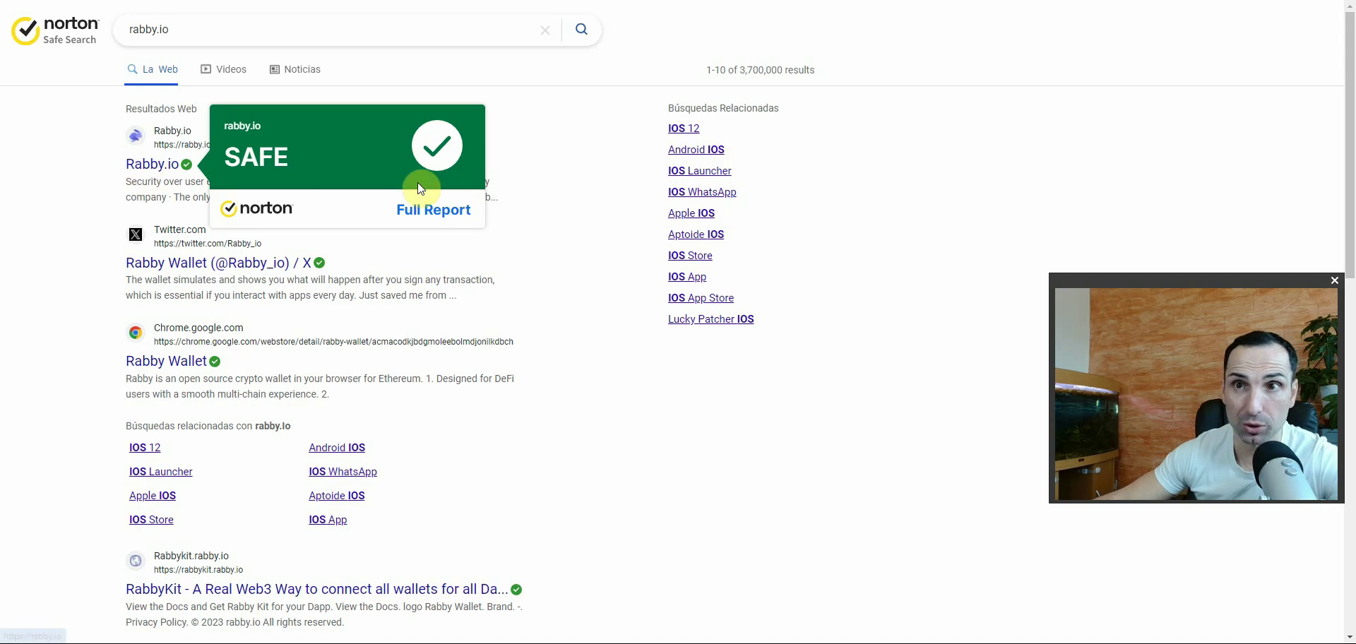
pyautogui.click(177, 162)
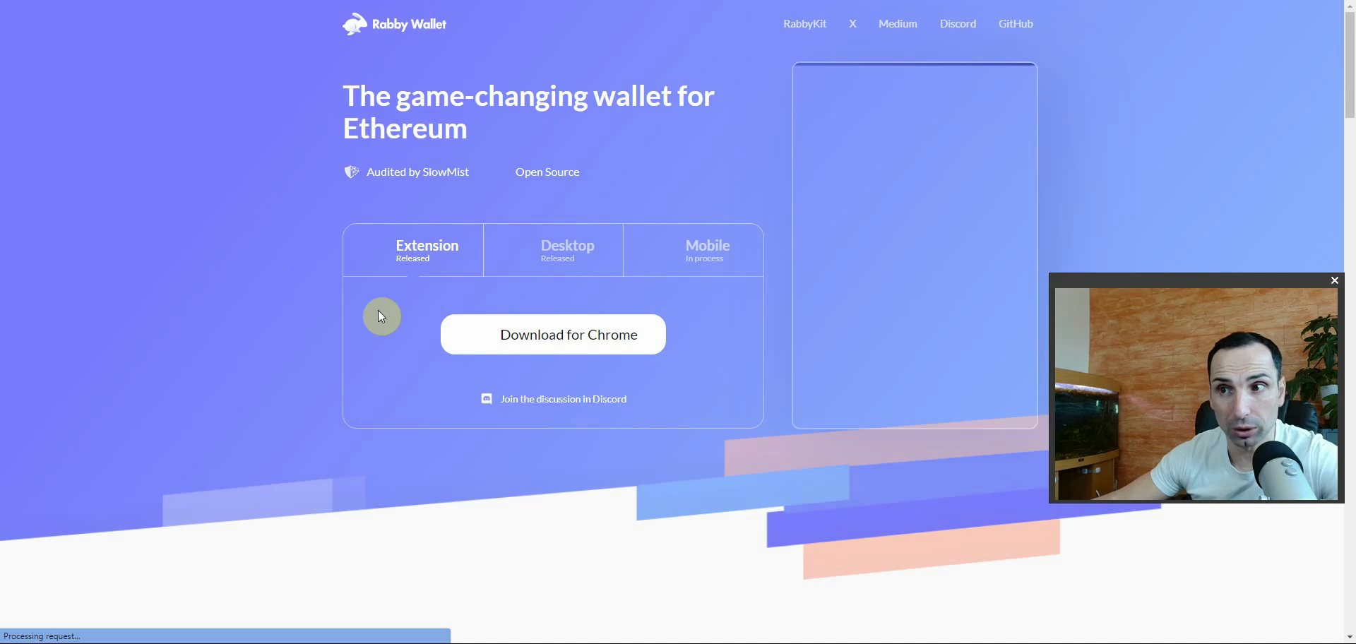
pyautogui.click(532, 337)
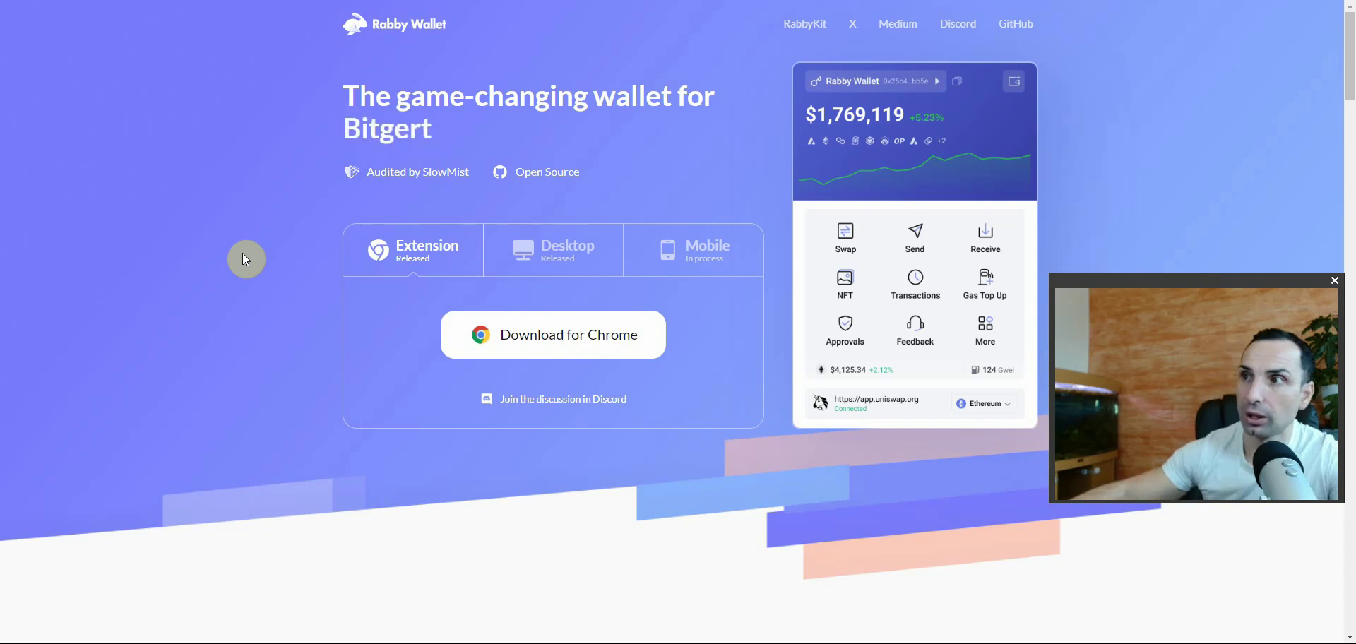
pyautogui.scroll(-2, 49, 228)
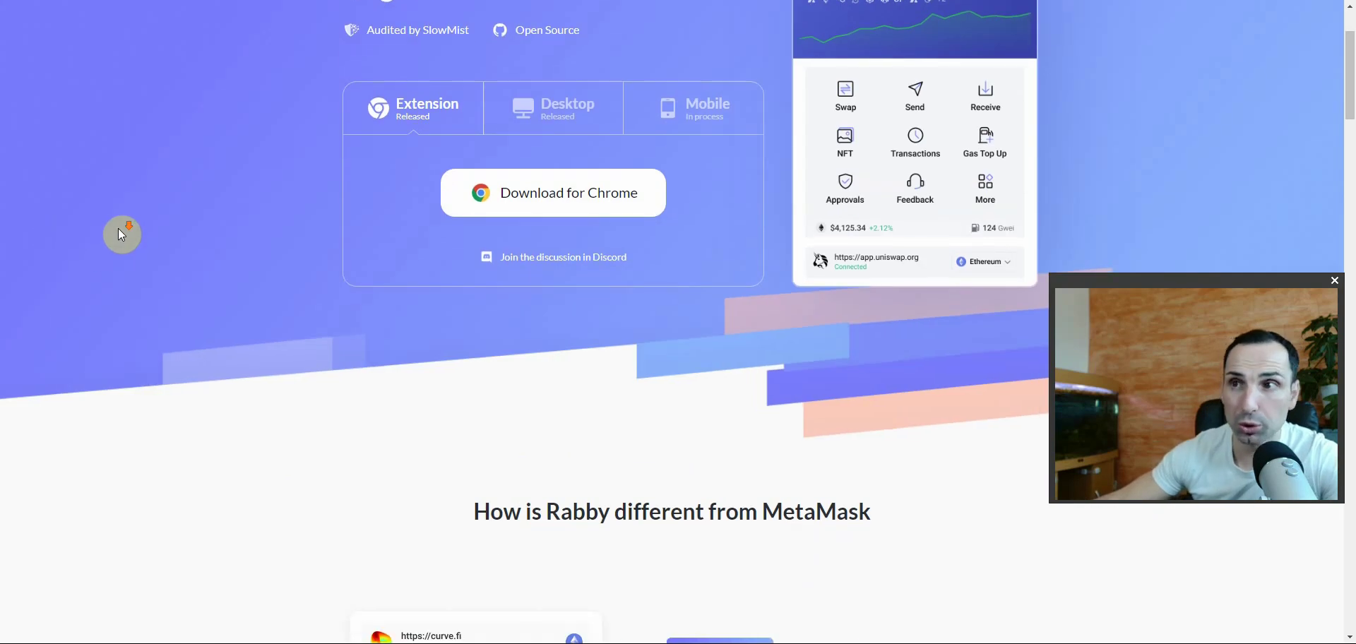
pyautogui.scroll(-4, 120, 228)
pyautogui.scroll(-3, 424, 230)
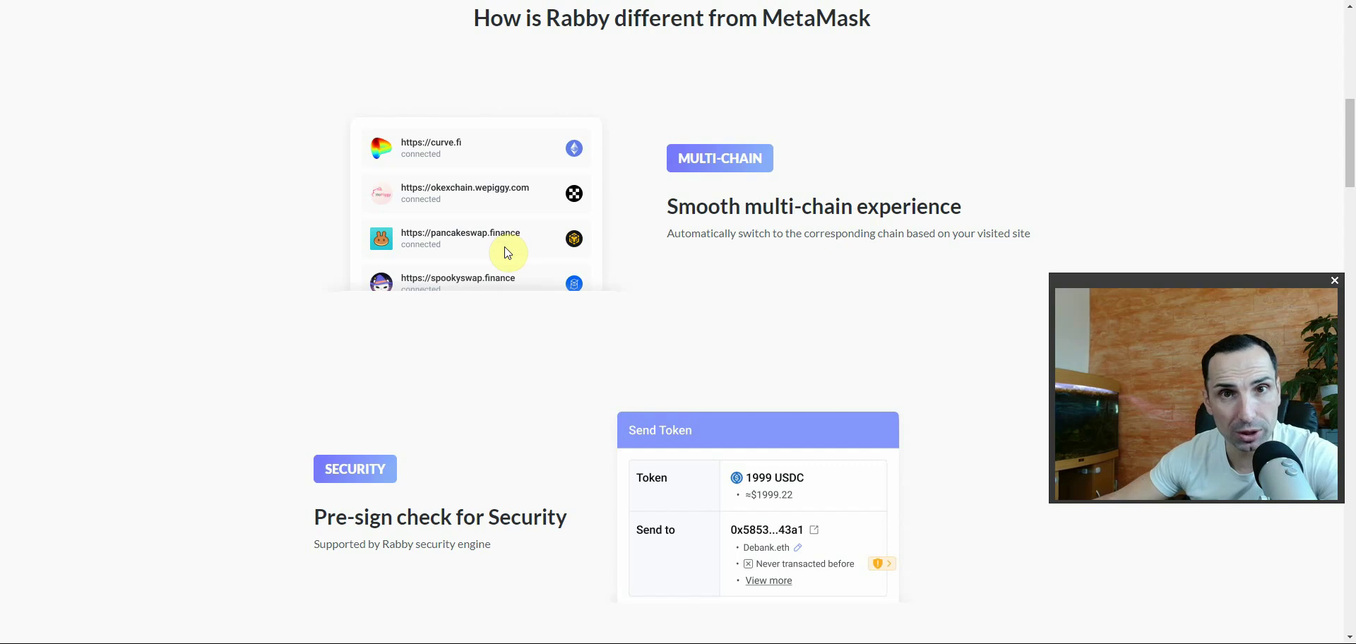
pyautogui.scroll(-1, 374, 269)
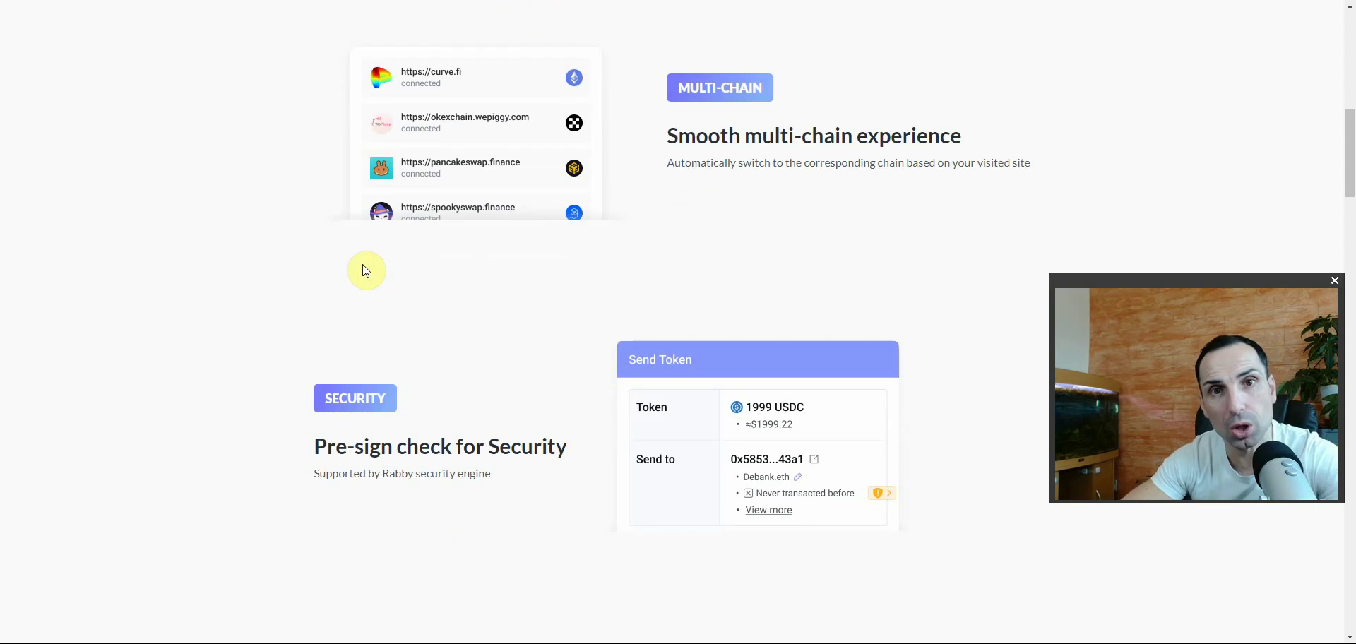
pyautogui.scroll(-2, 363, 269)
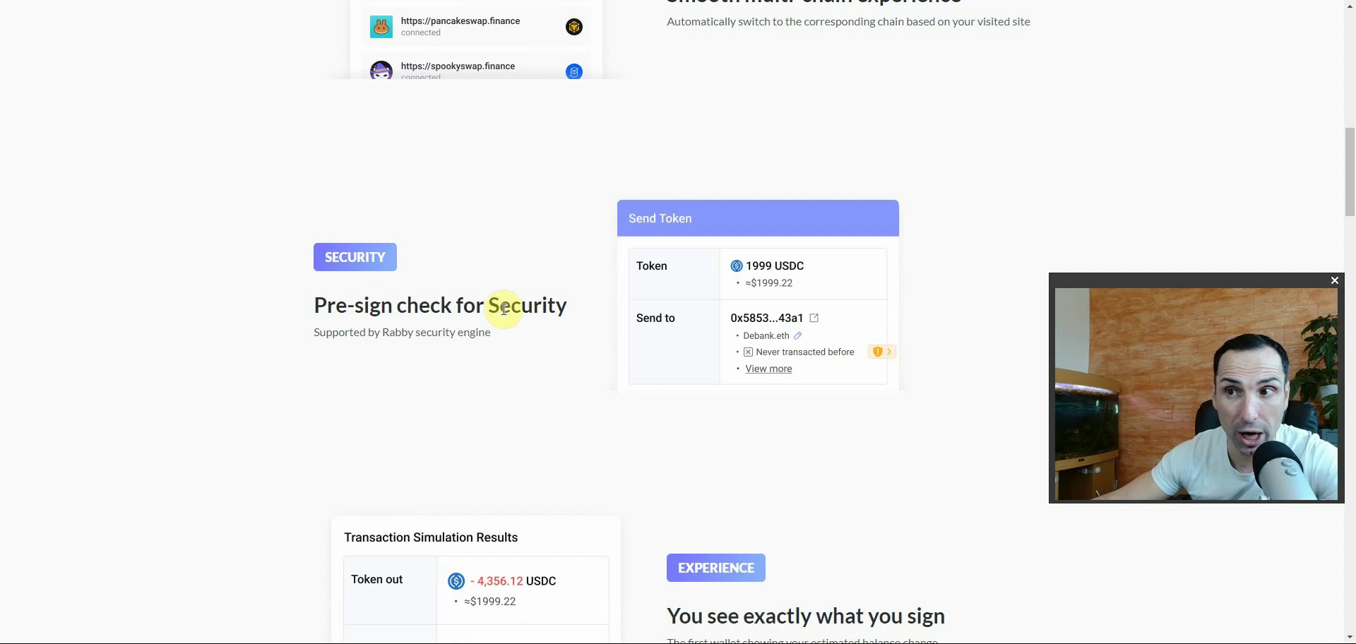
pyautogui.scroll(-4, 507, 309)
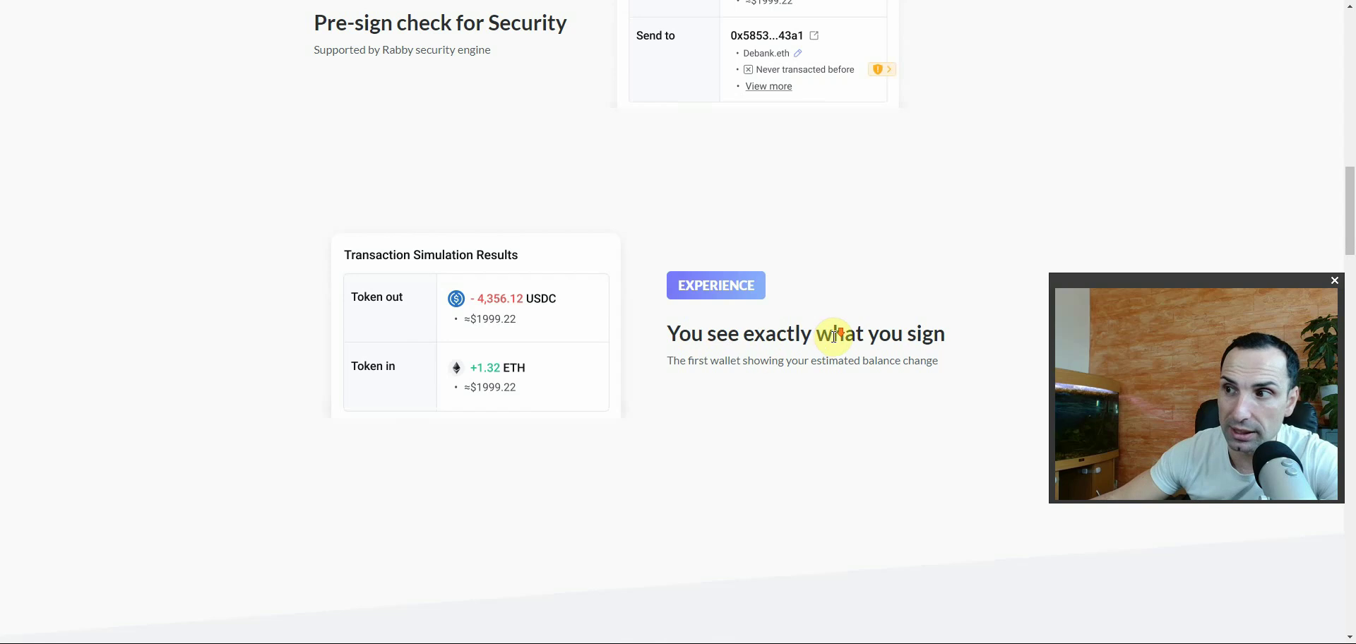
pyautogui.scroll(-3, 834, 337)
pyautogui.scroll(5, 835, 342)
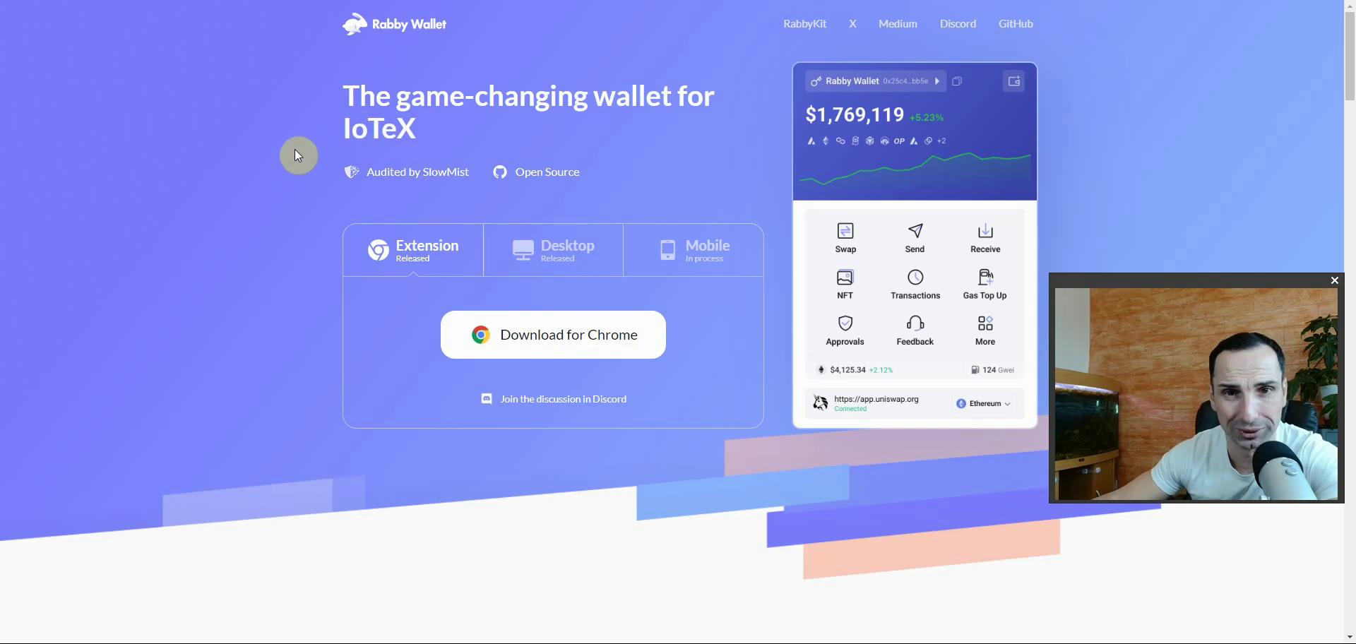
# Scroll down to the security audit cards and open Rabby's security policies link
pyautogui.scroll(-10, 290, 147)
pyautogui.scroll(-10, 671, 187)
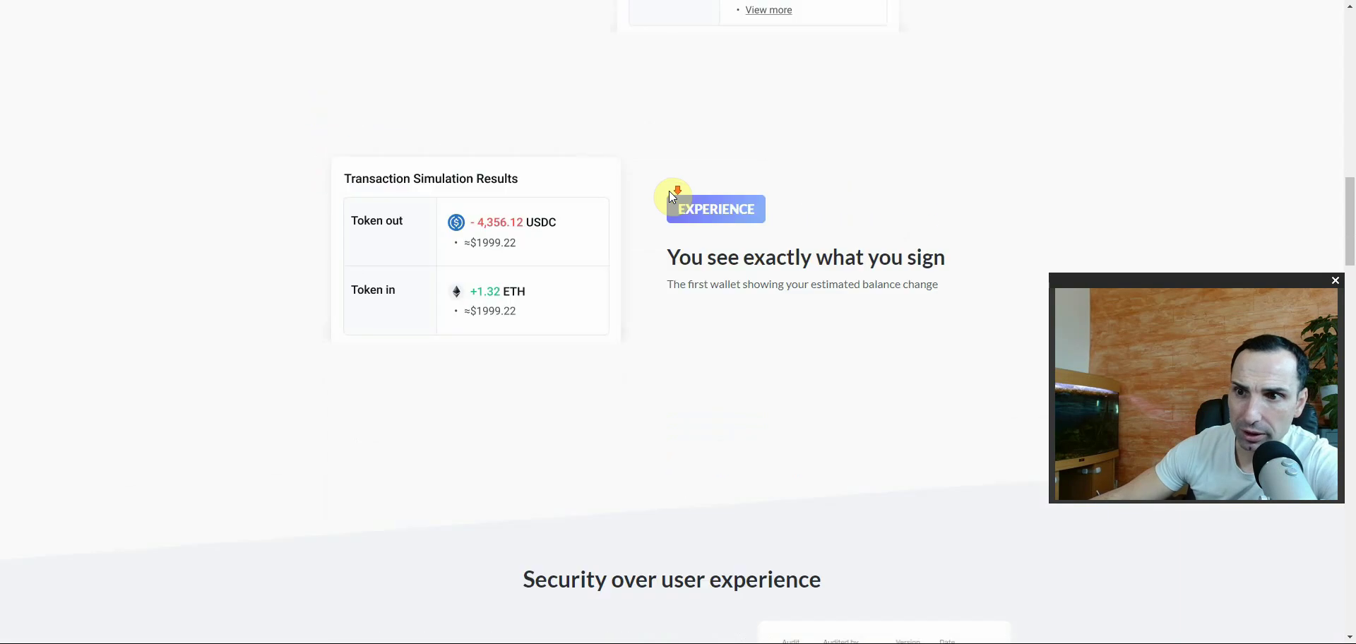
pyautogui.scroll(-4, 671, 194)
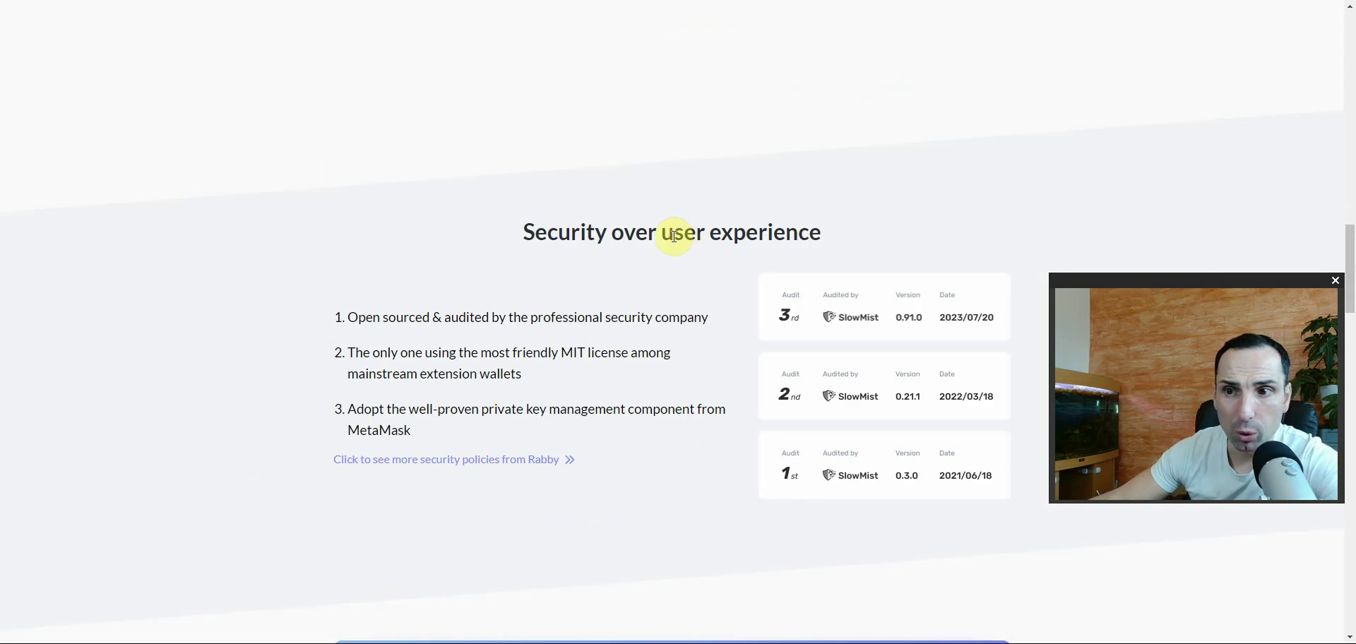
pyautogui.click(479, 461)
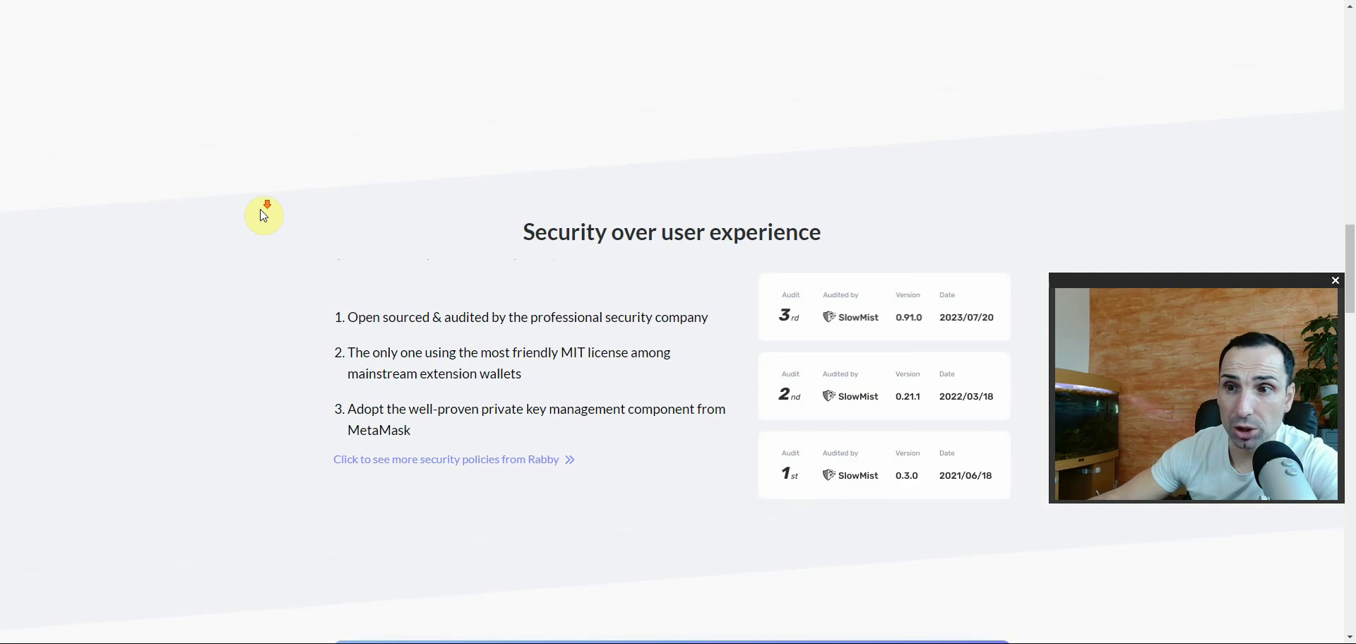
# Scroll through the list of 129 supported chains, then back up the page
pyautogui.scroll(-9, 264, 214)
pyautogui.scroll(-3, 384, 224)
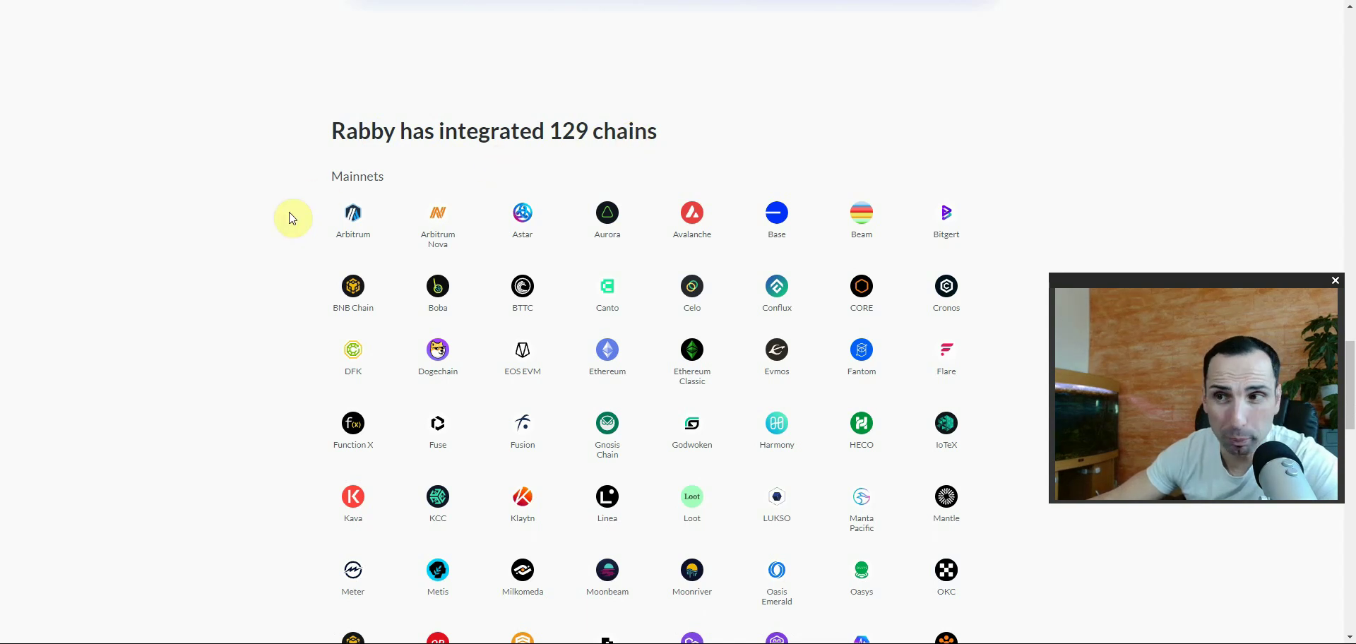
pyautogui.scroll(-12, 257, 220)
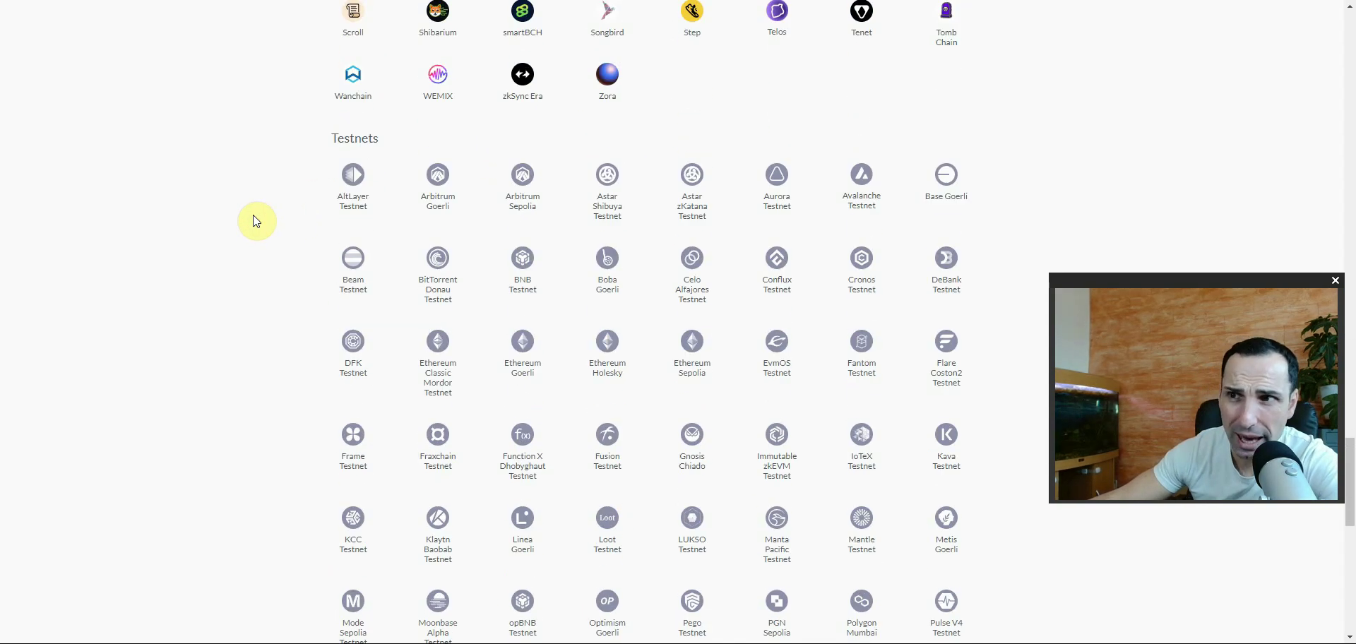
pyautogui.scroll(-1, 256, 221)
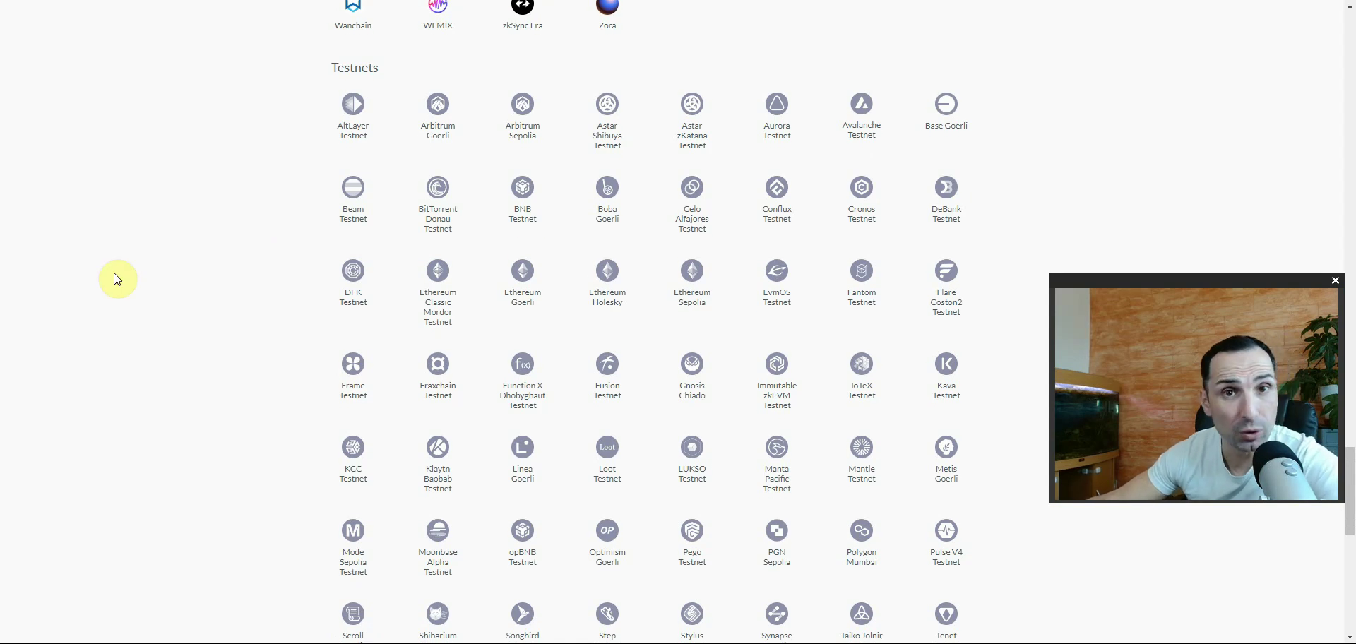
pyautogui.scroll(-3, 217, 272)
pyautogui.scroll(5, 521, 319)
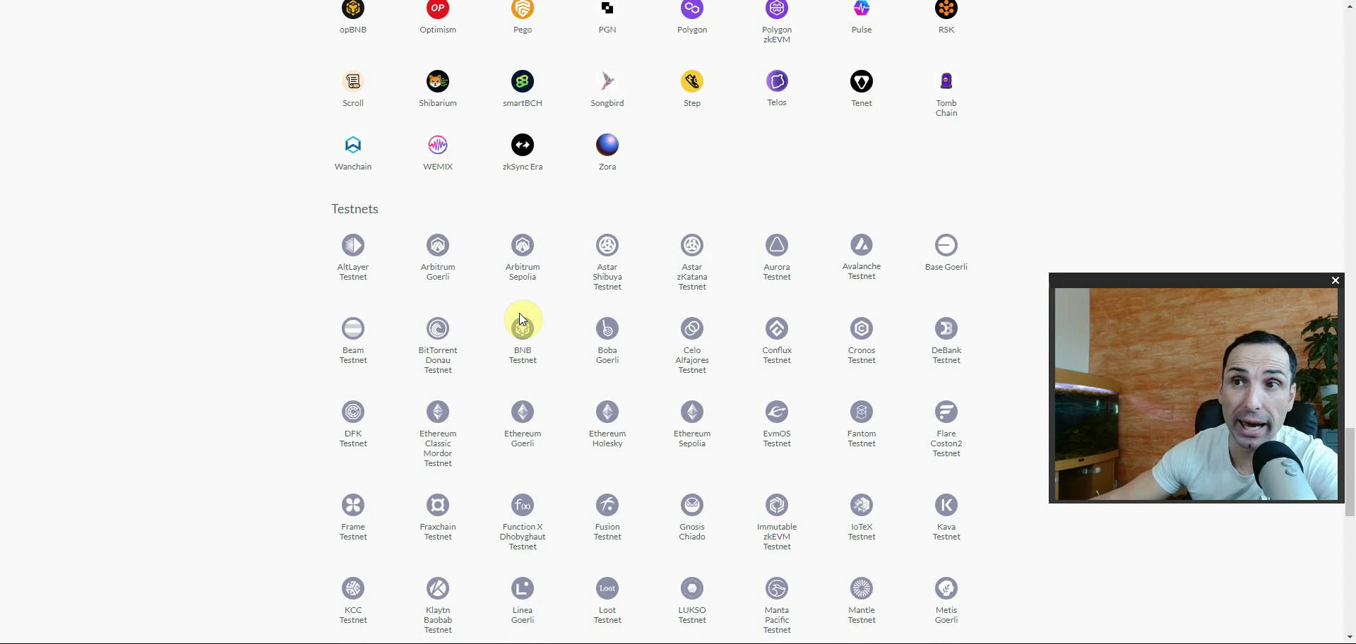
pyautogui.scroll(20, 520, 315)
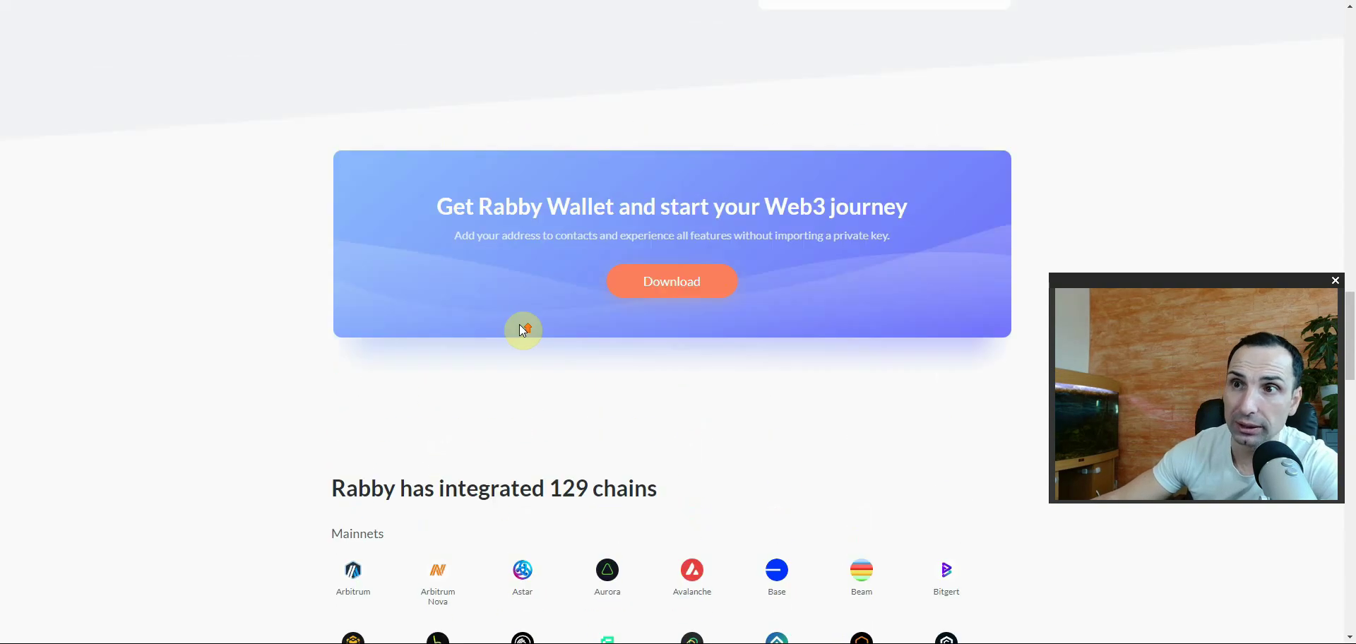
pyautogui.scroll(9, 521, 314)
pyautogui.scroll(10, 270, 245)
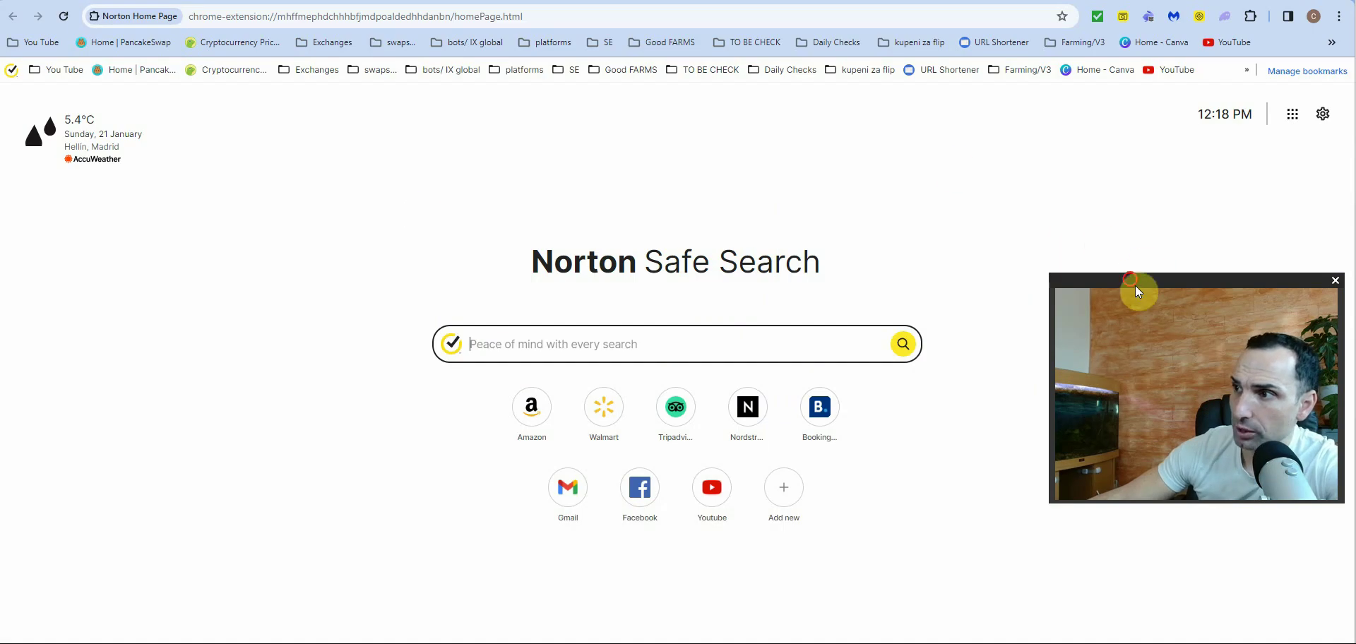
# Open Rabby's Add an Address screen from the popup's top-right add-address icon
pyautogui.moveTo(1135, 285); pyautogui.dragTo(1076, 257)
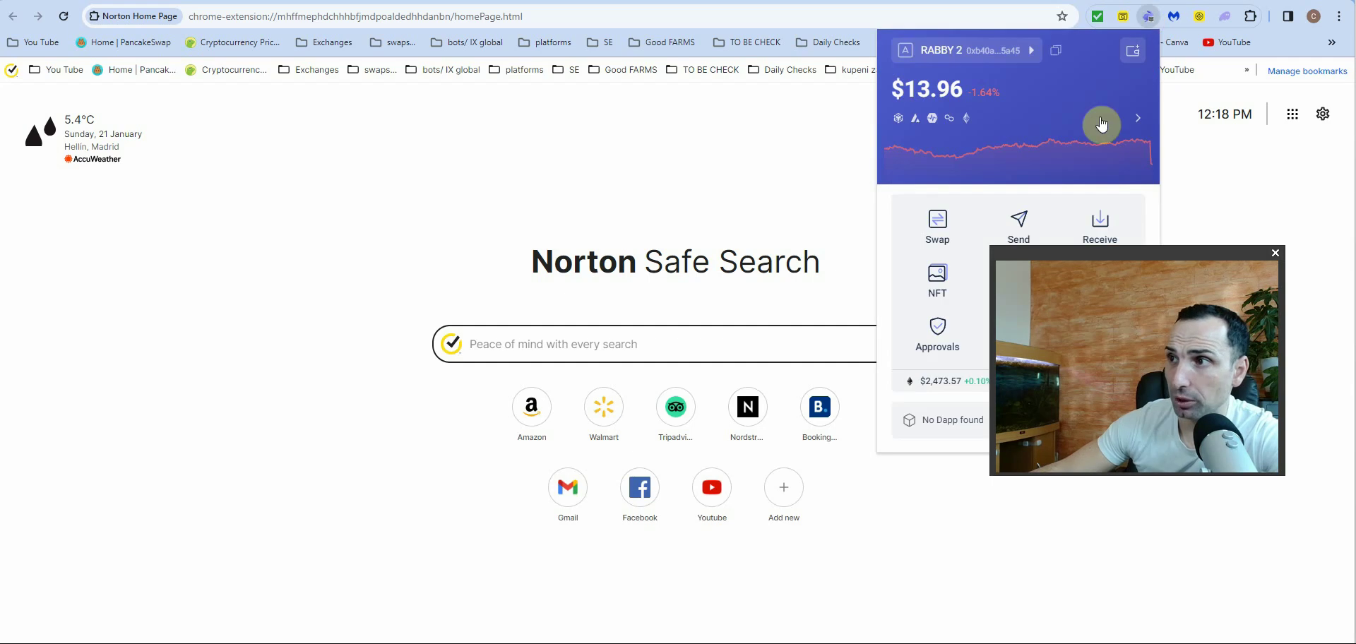
pyautogui.moveTo(1087, 253); pyautogui.dragTo(161, 354)
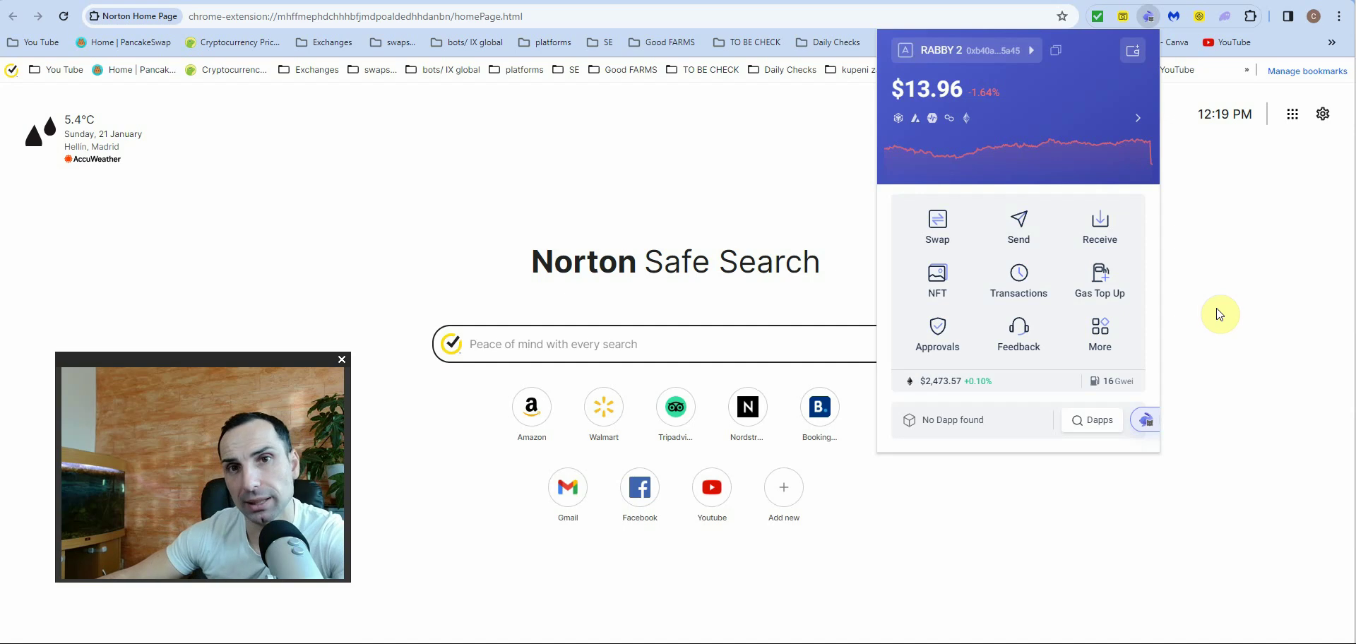
pyautogui.click(1129, 51)
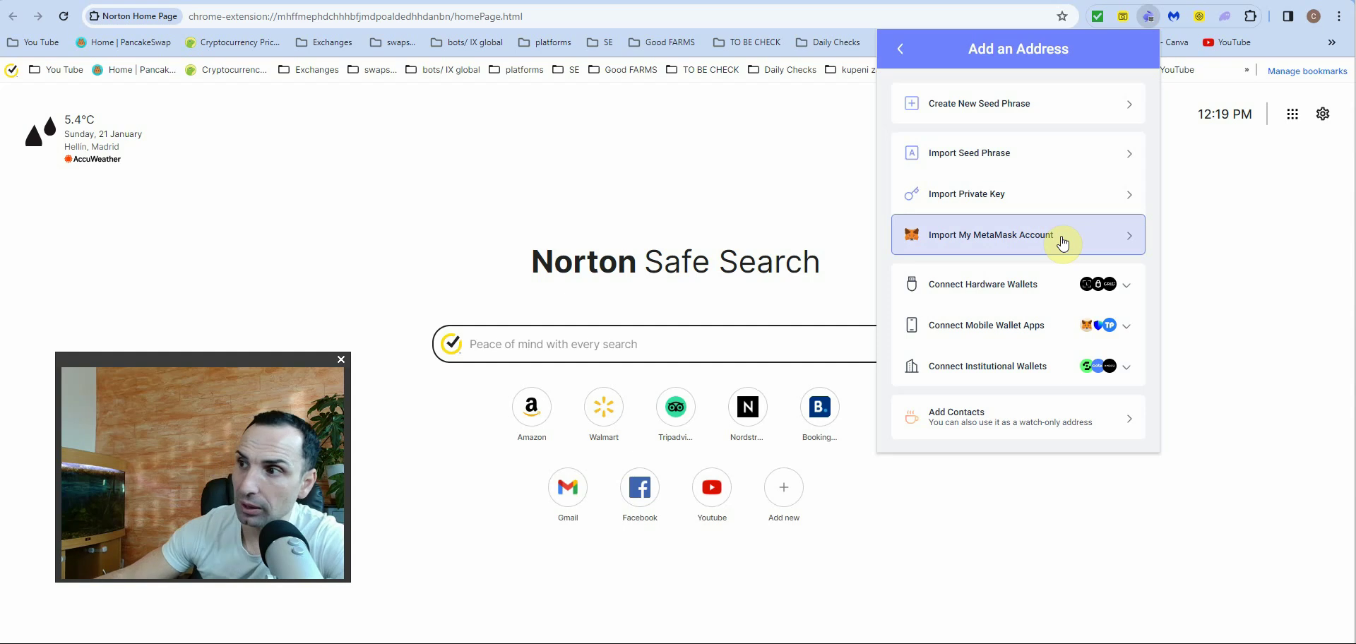
# Expand Connect Hardware Wallets and choose Ledger to reach the Connect Ledger setup page
pyautogui.click(992, 284)
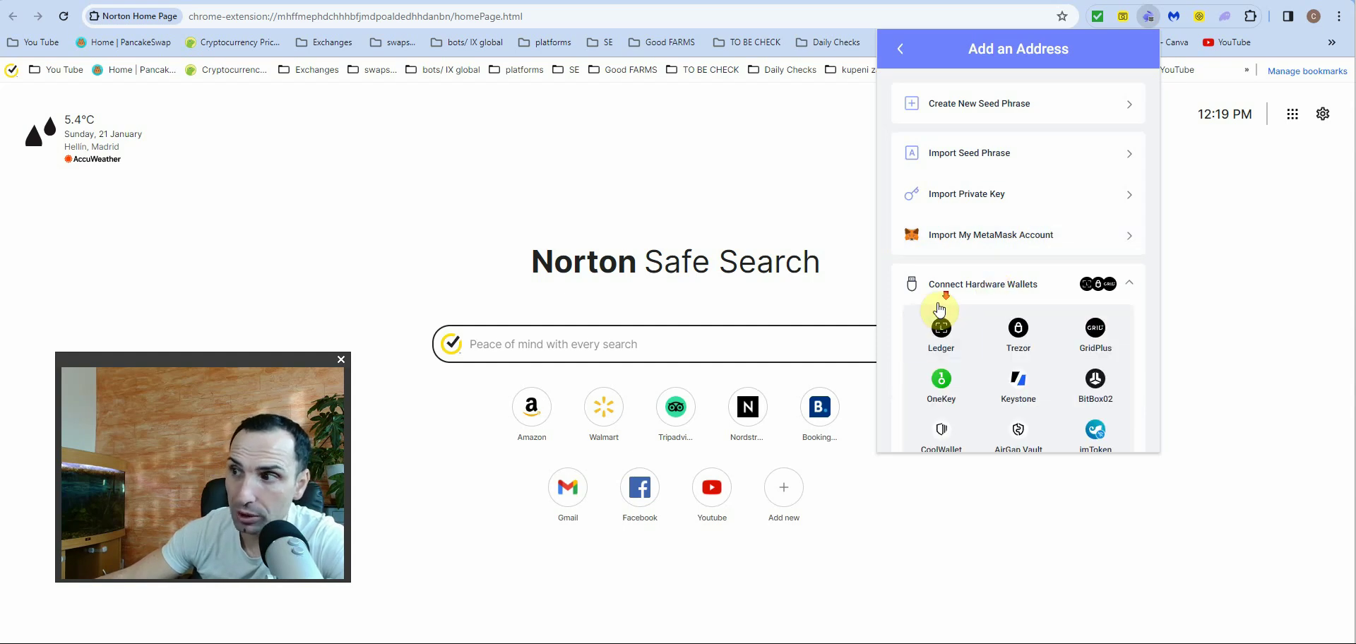
pyautogui.scroll(-2, 939, 309)
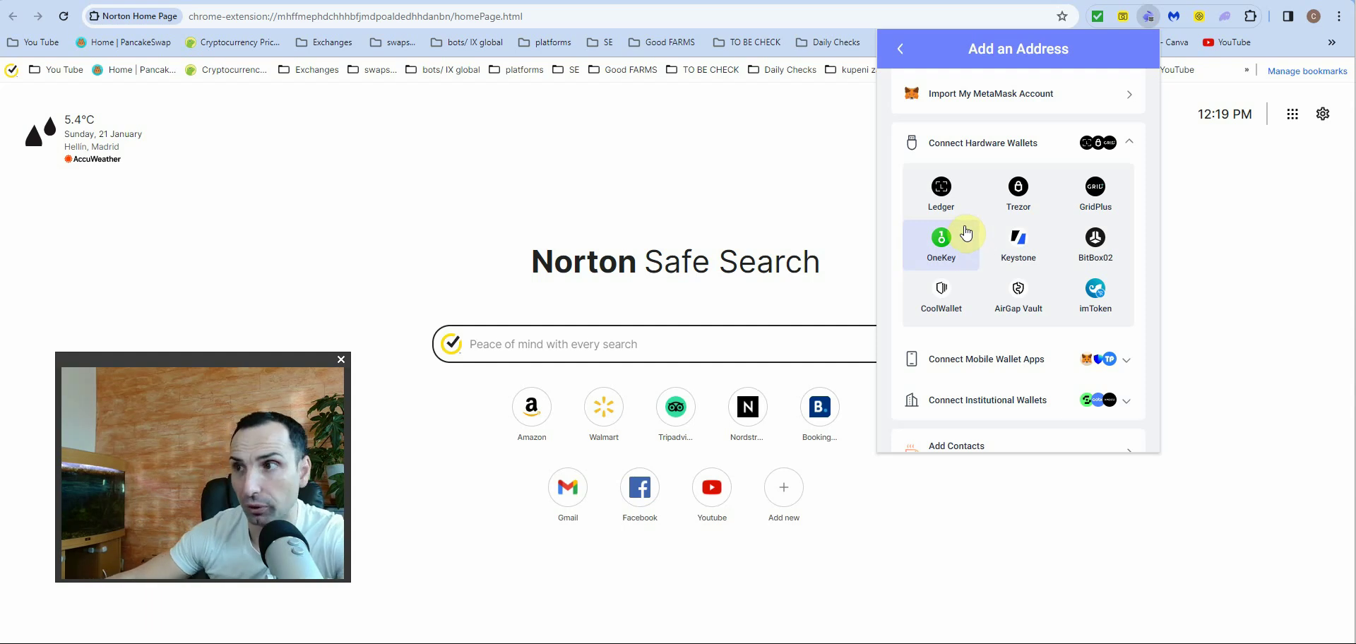
pyautogui.click(942, 195)
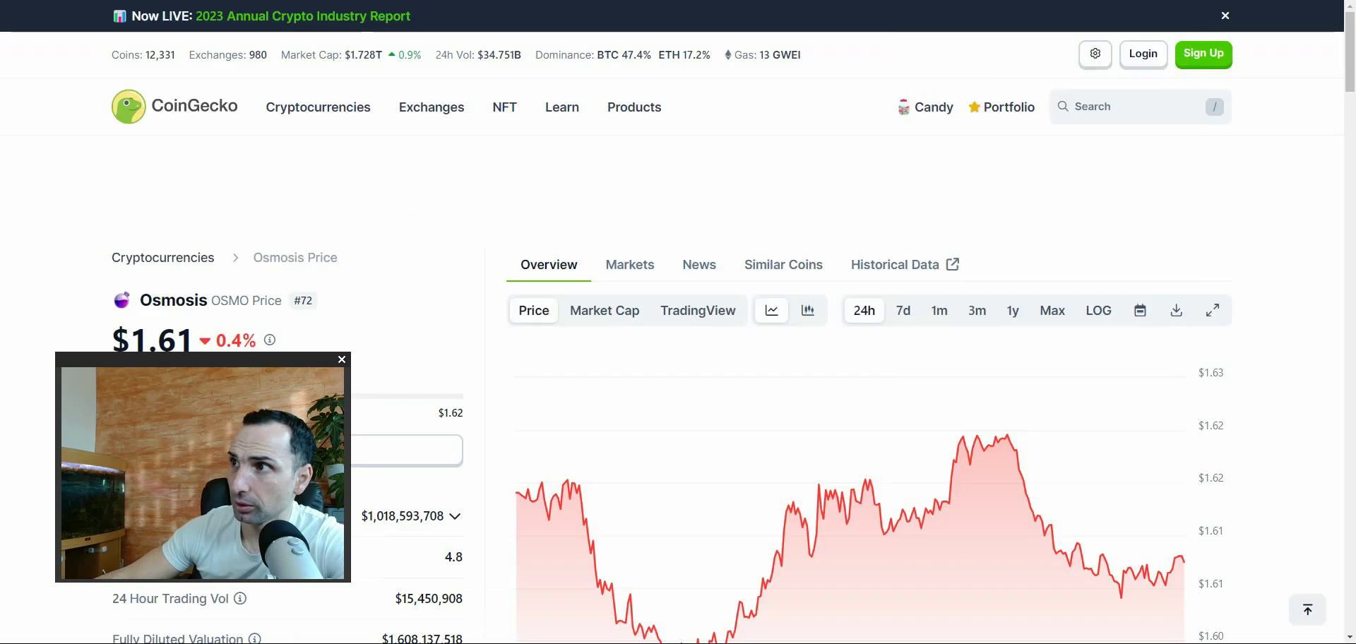
# Reopen the Rabby popup on its dashboard showing the $13.96 balance
pyautogui.click(1136, 8)
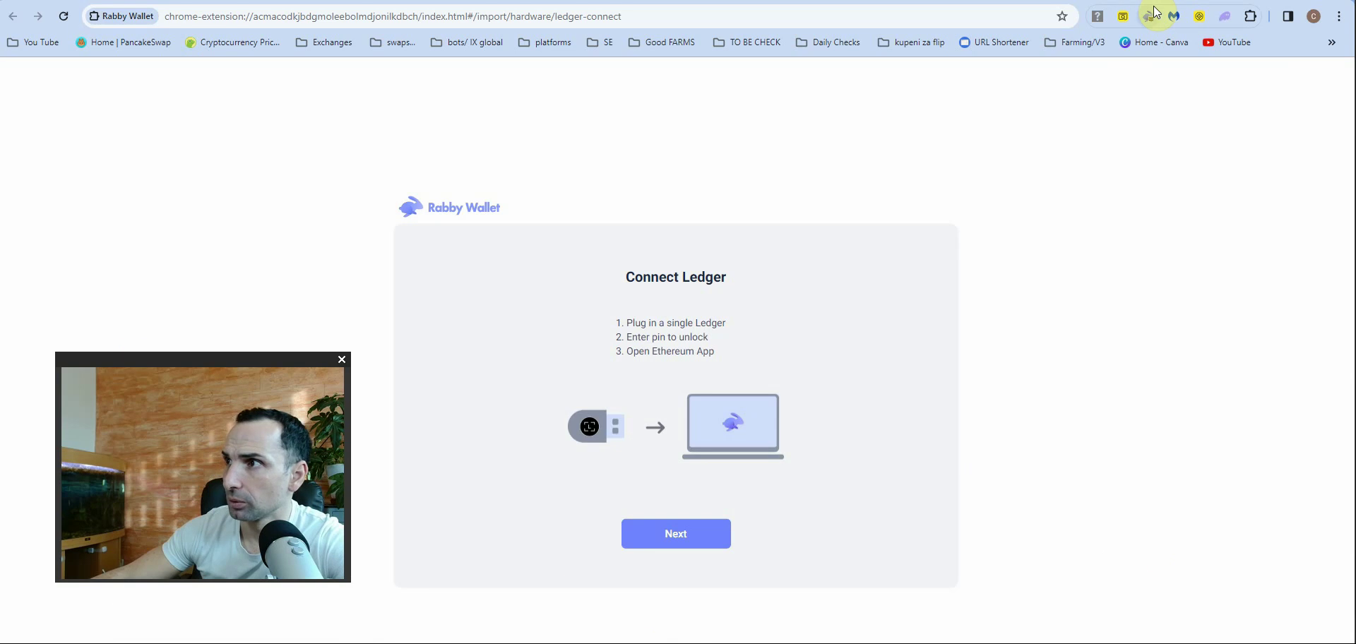
pyautogui.click(1147, 17)
pyautogui.click(1136, 50)
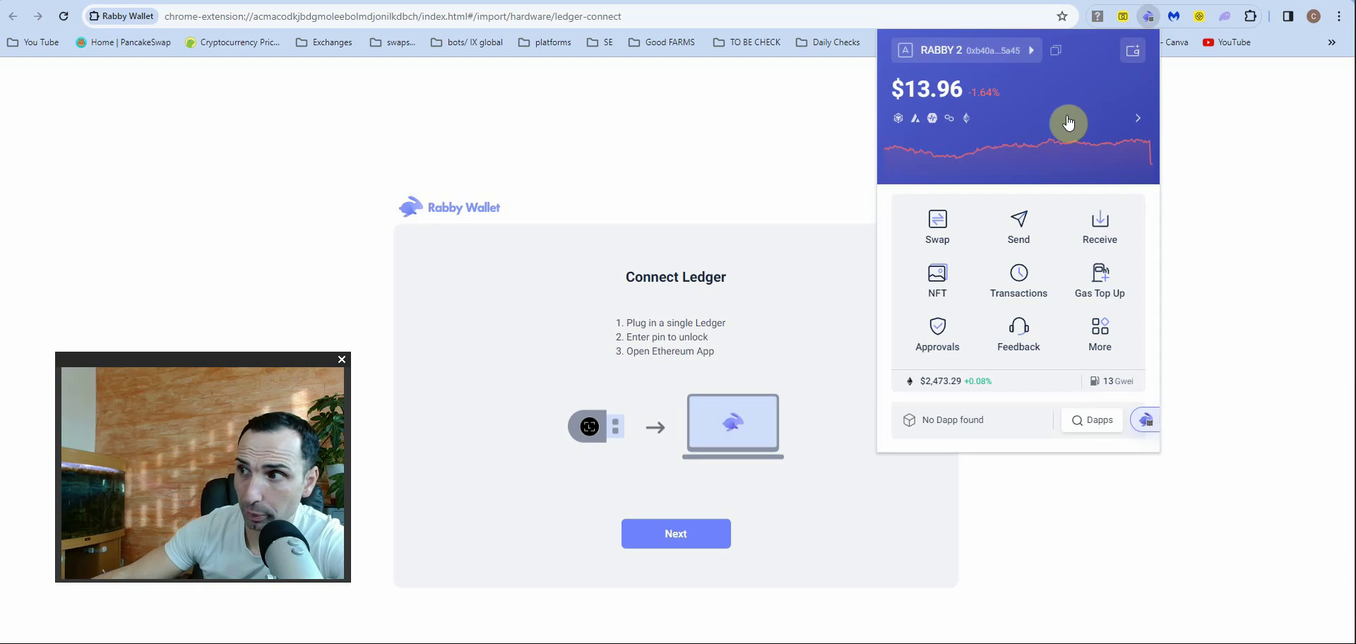
# In Settings, keep auto-lock at 10 minutes, check Custom RPC is empty, then return home
pyautogui.click(1097, 332)
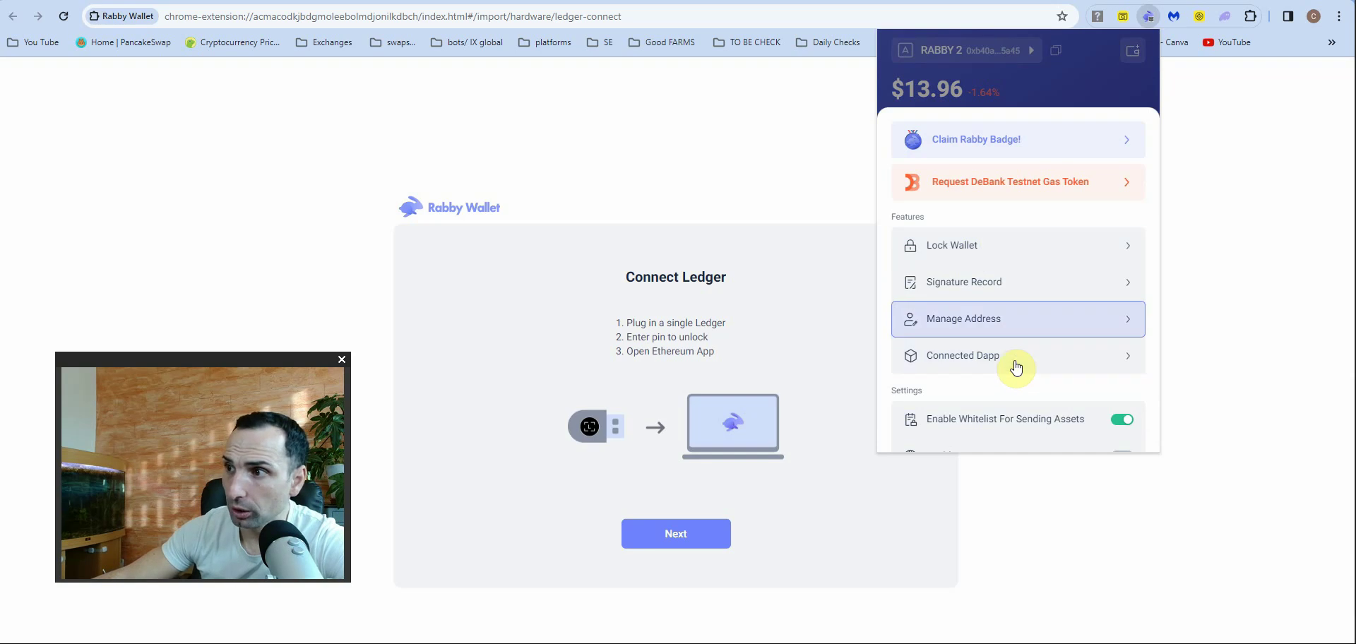
pyautogui.scroll(-2, 1007, 354)
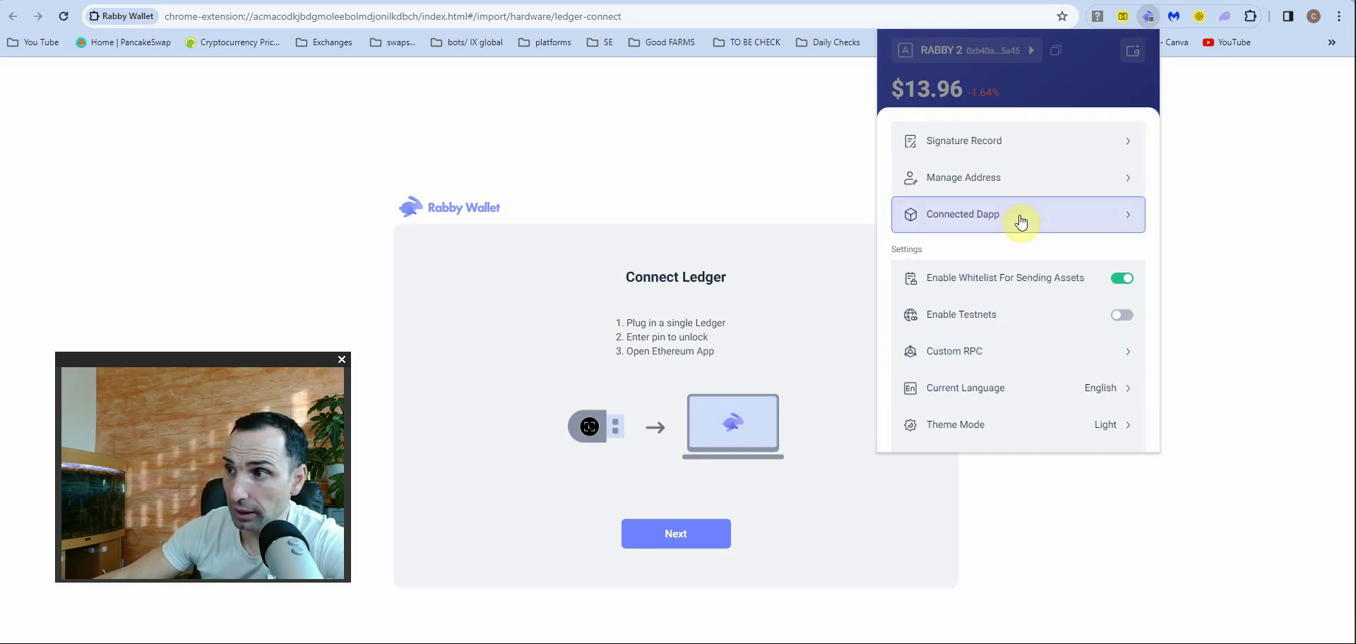
pyautogui.scroll(-2, 1016, 268)
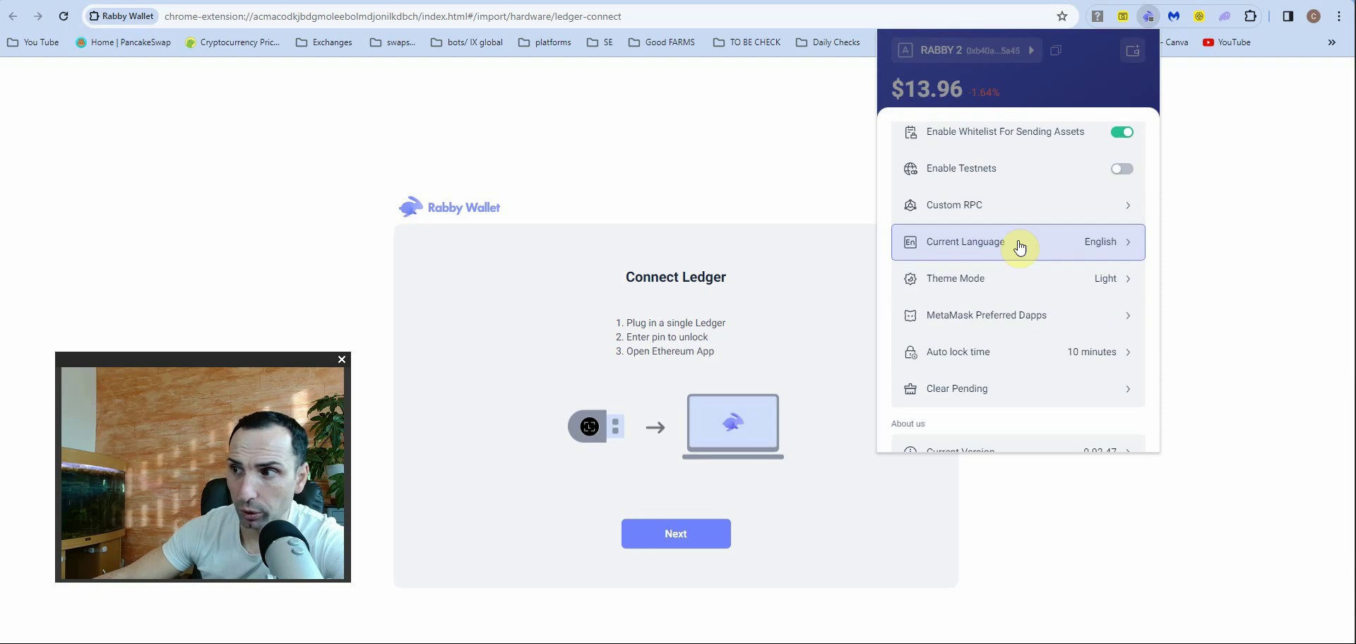
pyautogui.click(1014, 360)
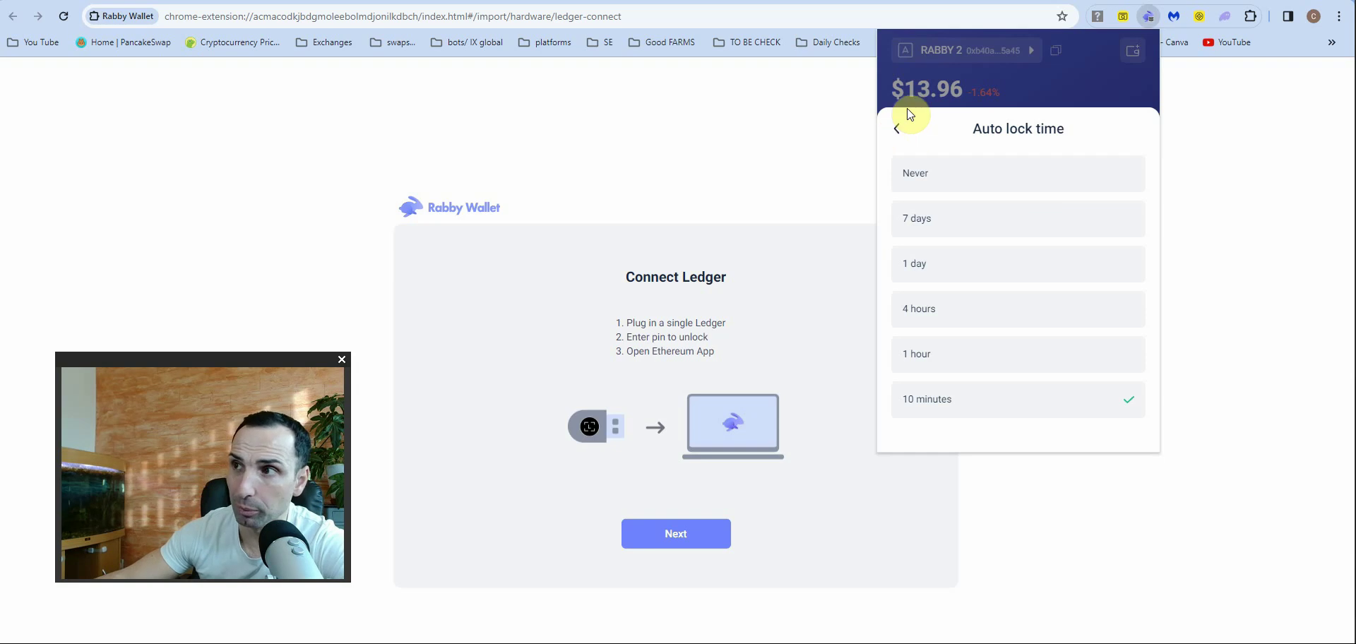
pyautogui.click(1000, 410)
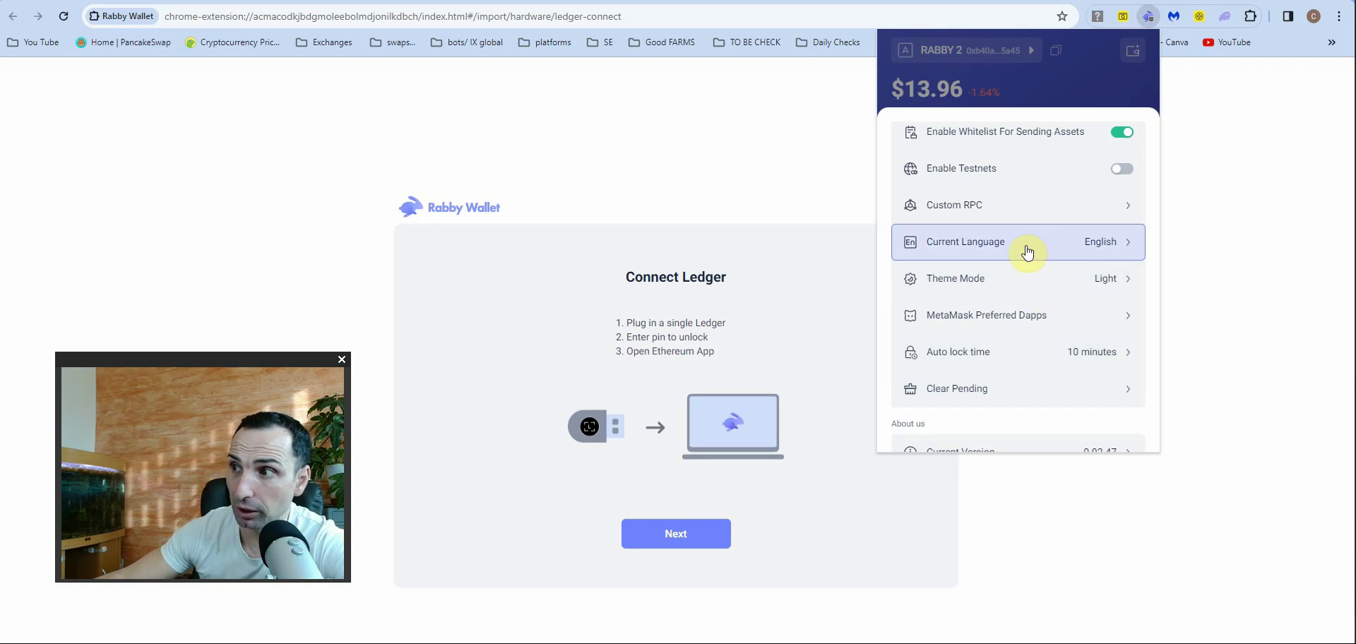
pyautogui.click(1027, 207)
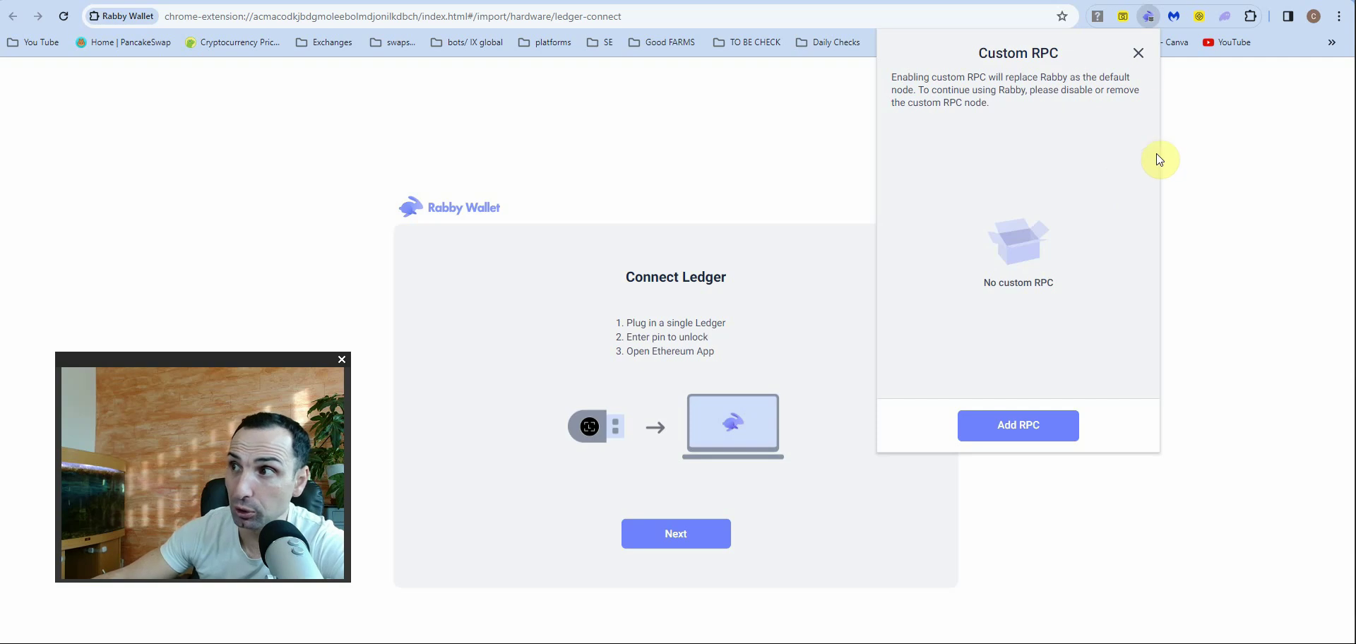
pyautogui.click(1138, 55)
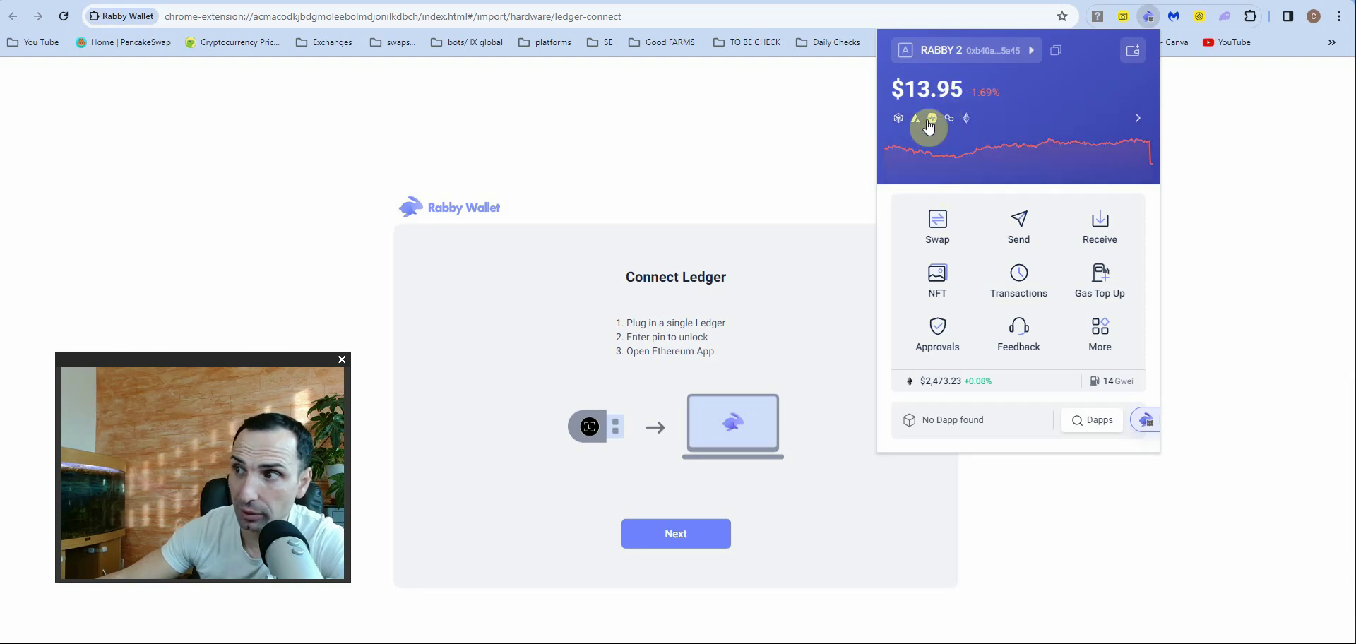
pyautogui.click(1024, 254)
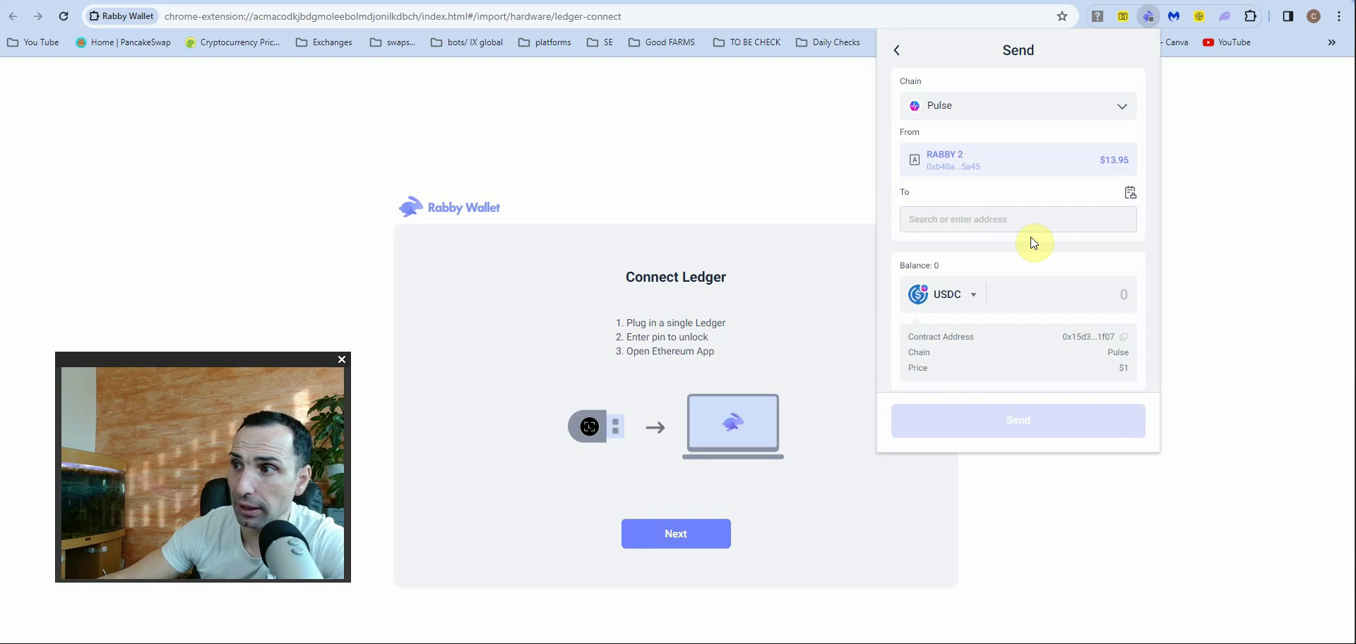
pyautogui.click(1100, 107)
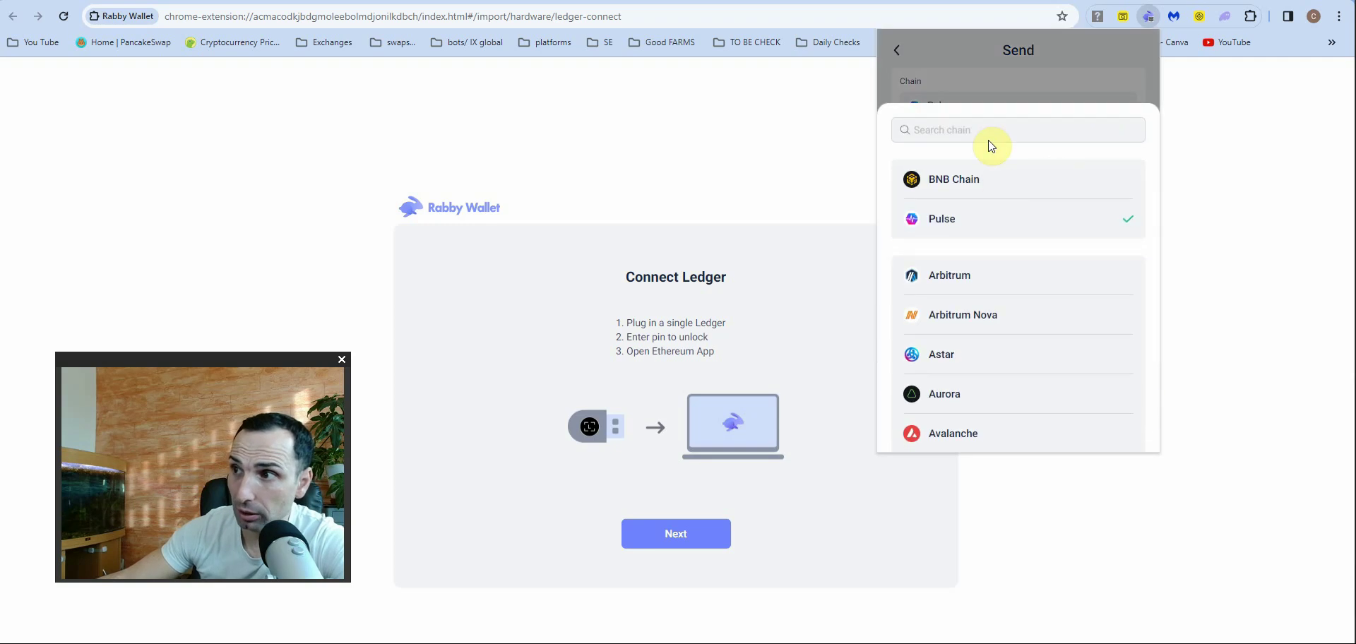
pyautogui.click(1000, 222)
pyautogui.click(1076, 221)
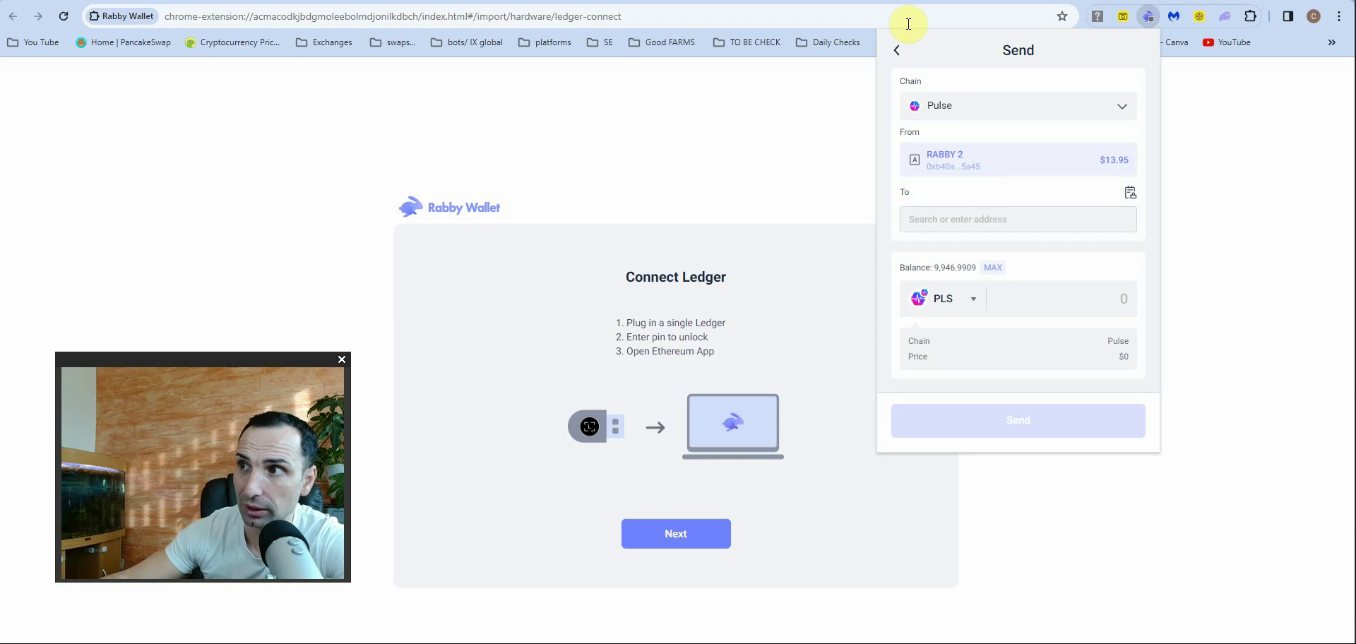
pyautogui.click(897, 50)
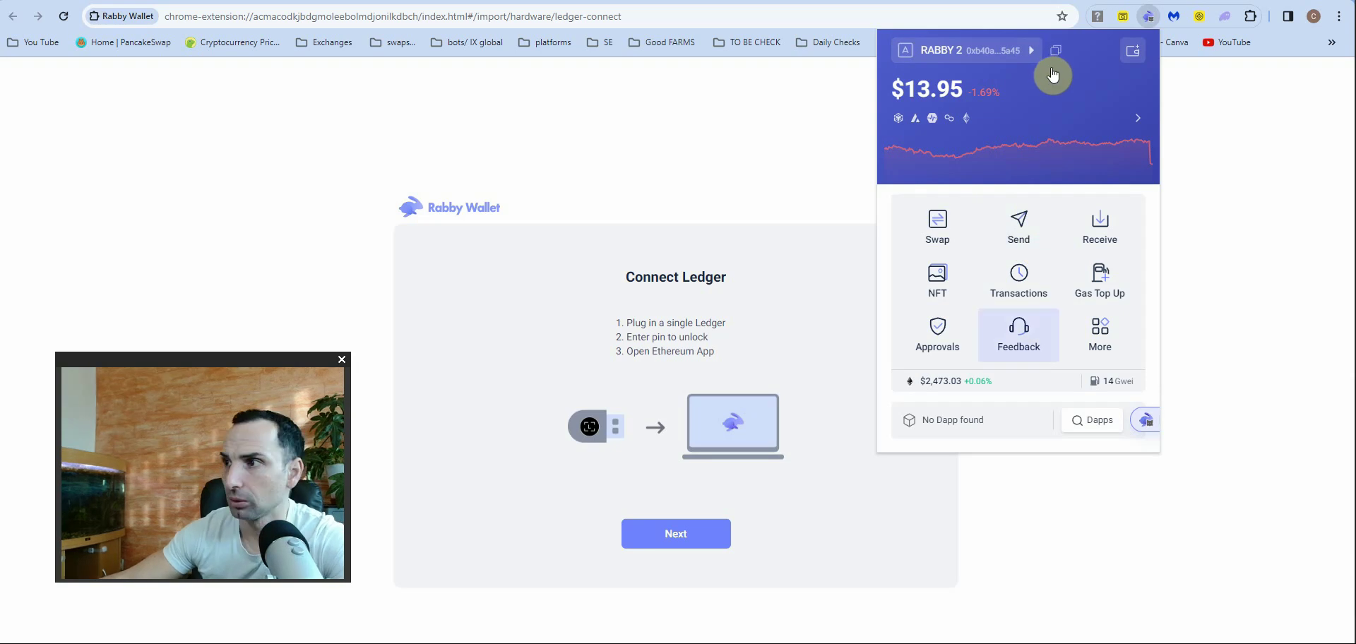
pyautogui.click(936, 282)
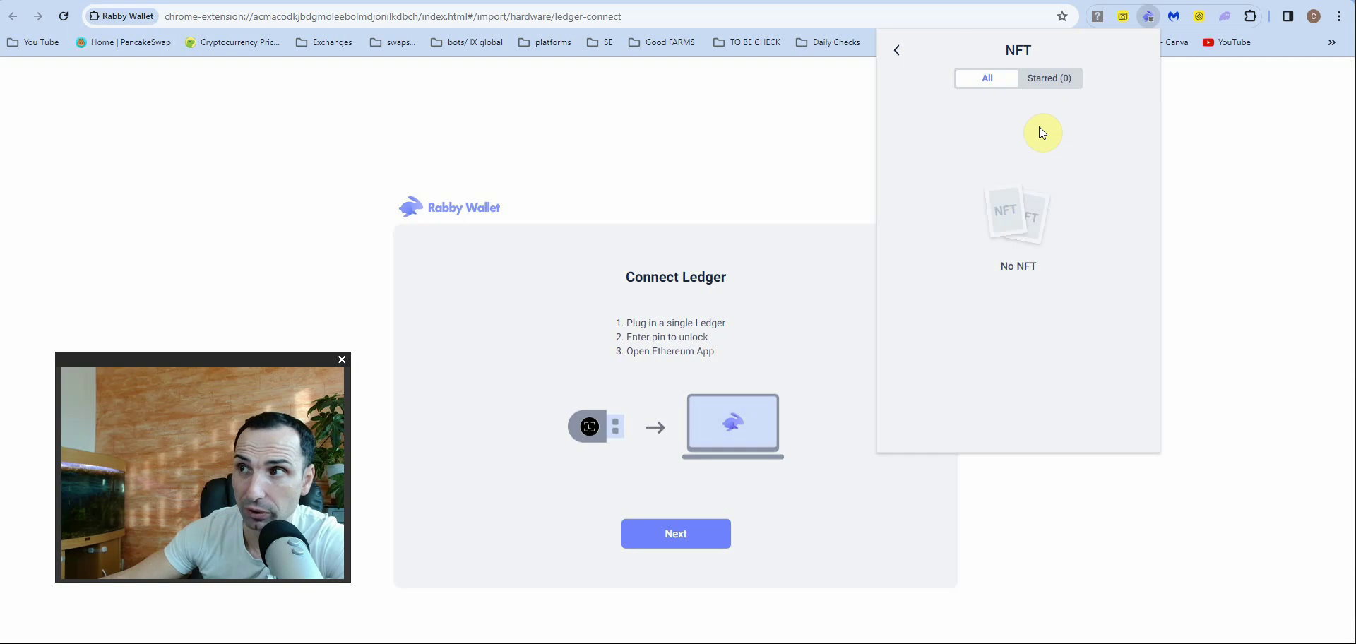
pyautogui.click(897, 50)
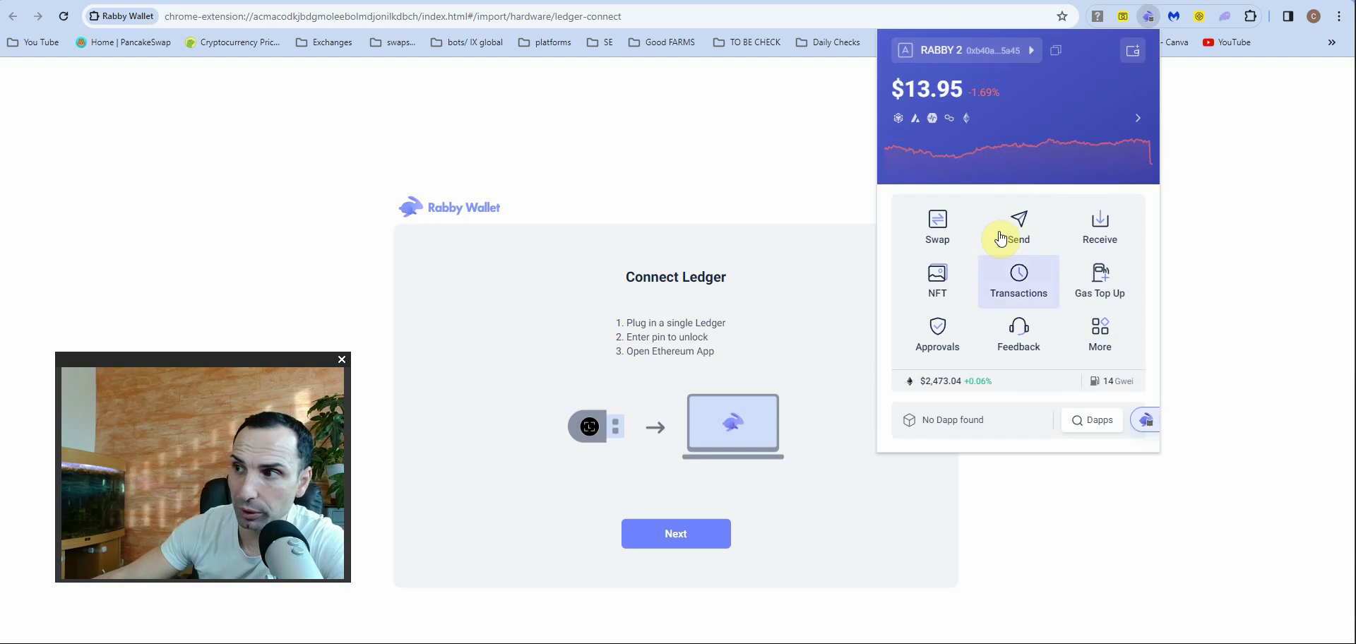
pyautogui.click(1020, 280)
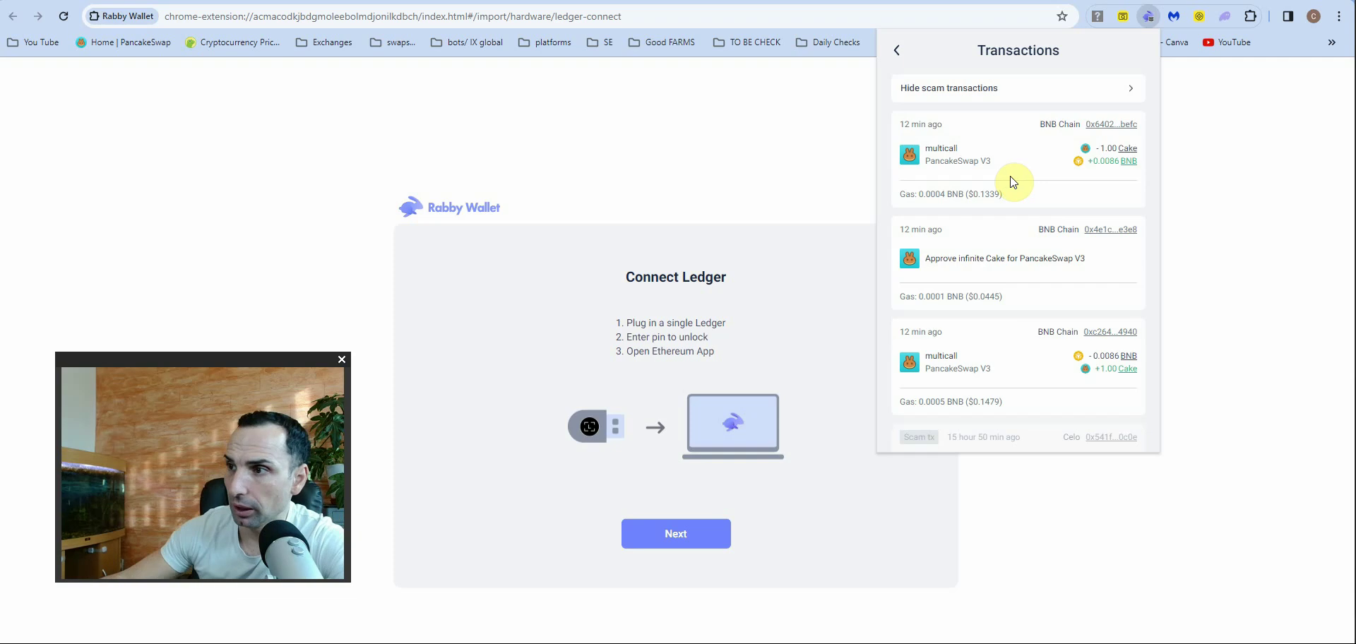
pyautogui.scroll(-3, 1010, 178)
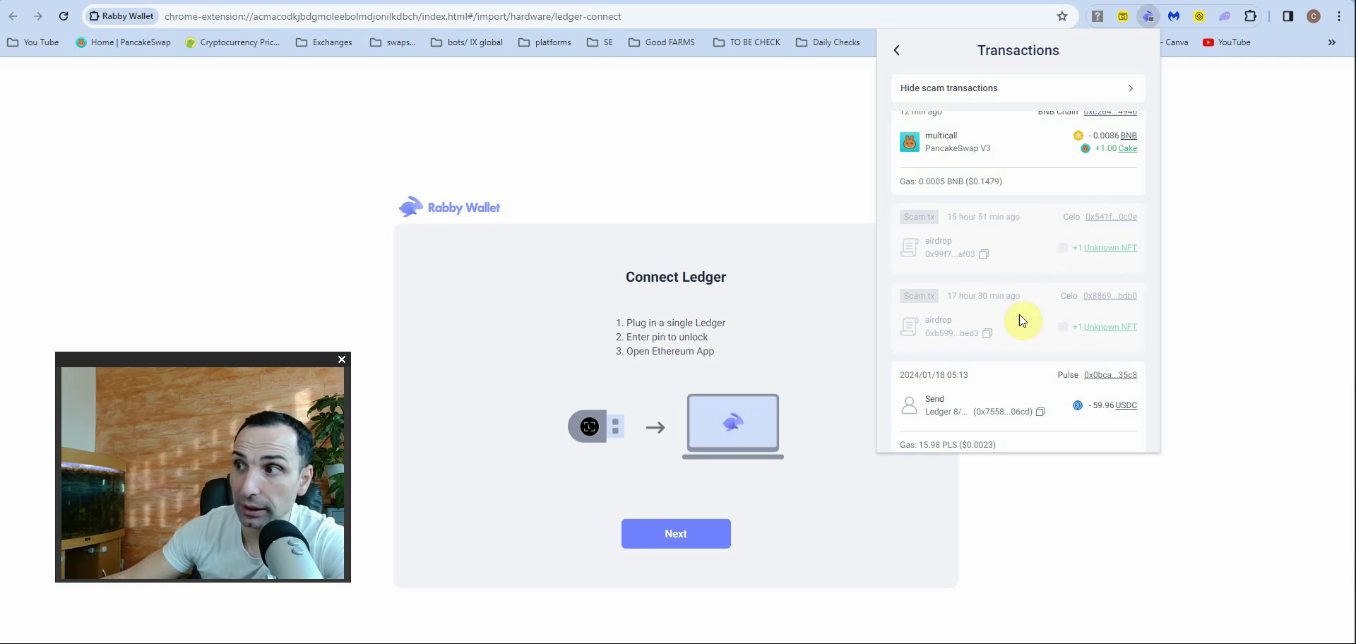
pyautogui.scroll(3, 1025, 248)
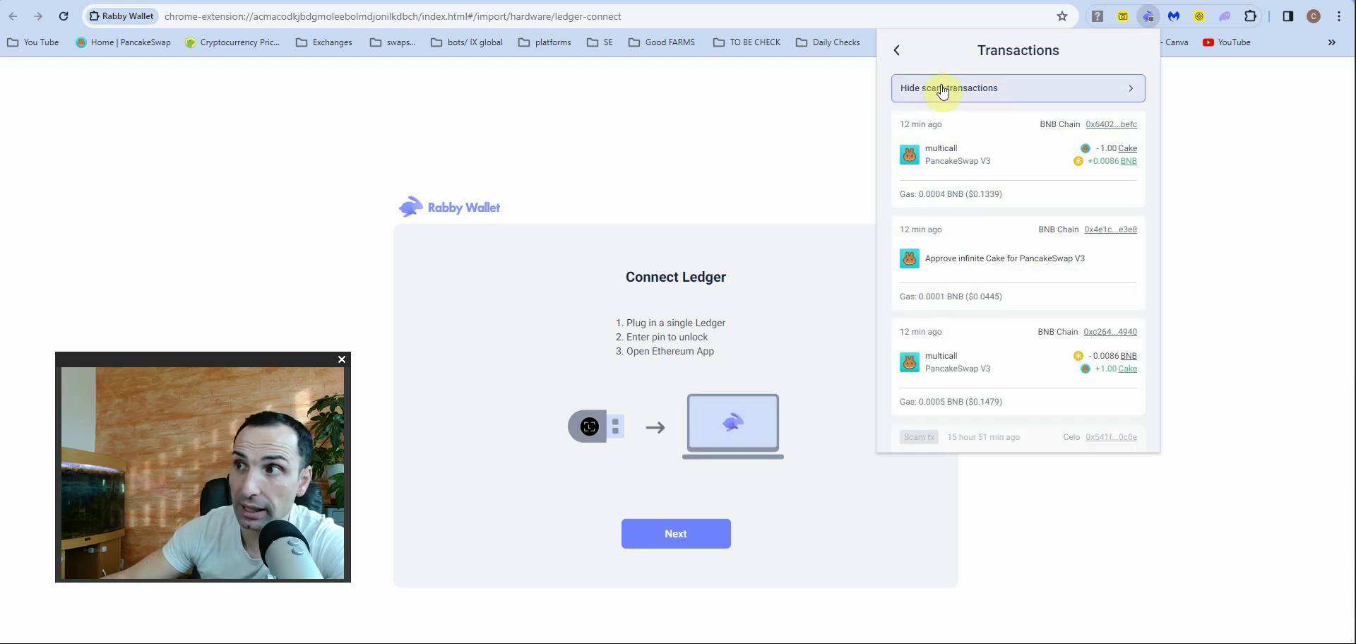
pyautogui.scroll(-3, 1017, 283)
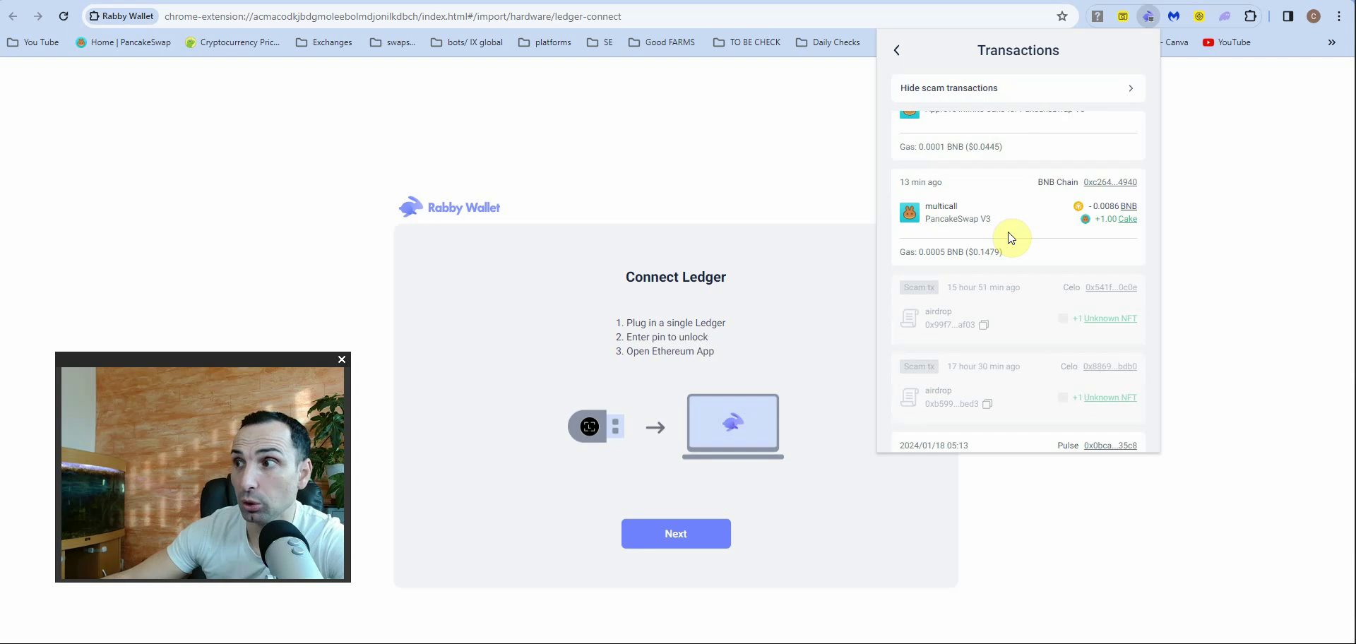
pyautogui.scroll(3, 1079, 319)
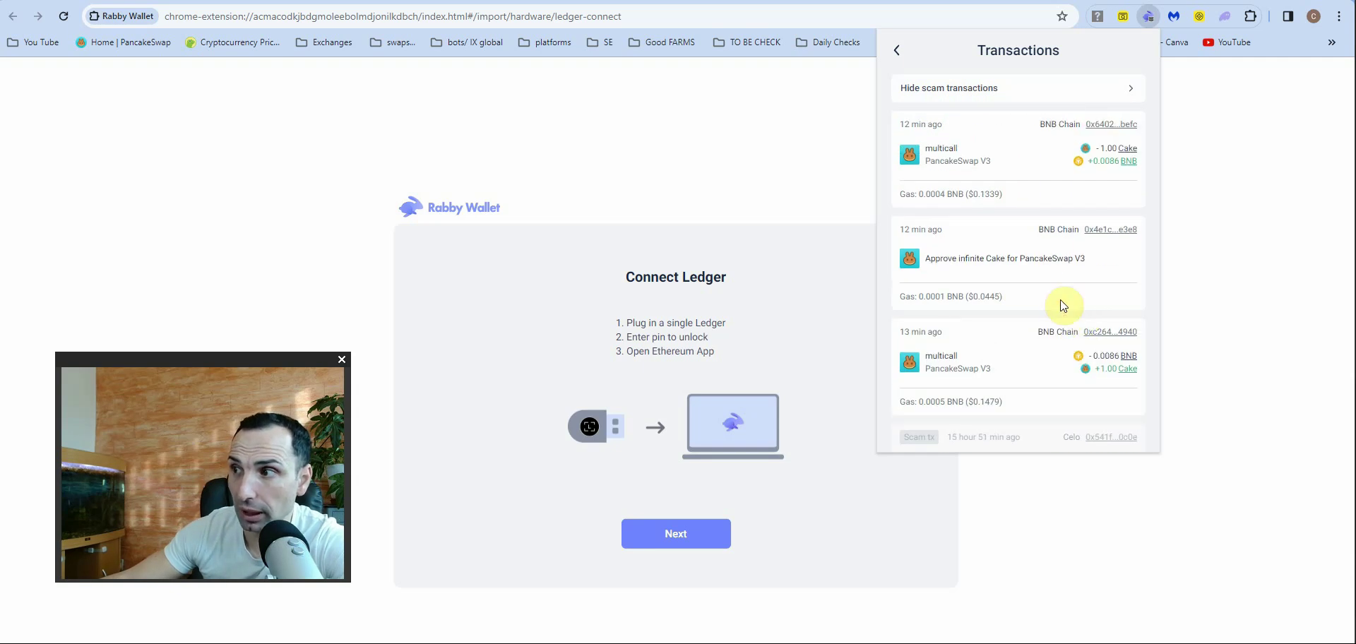
pyautogui.scroll(-5, 1050, 249)
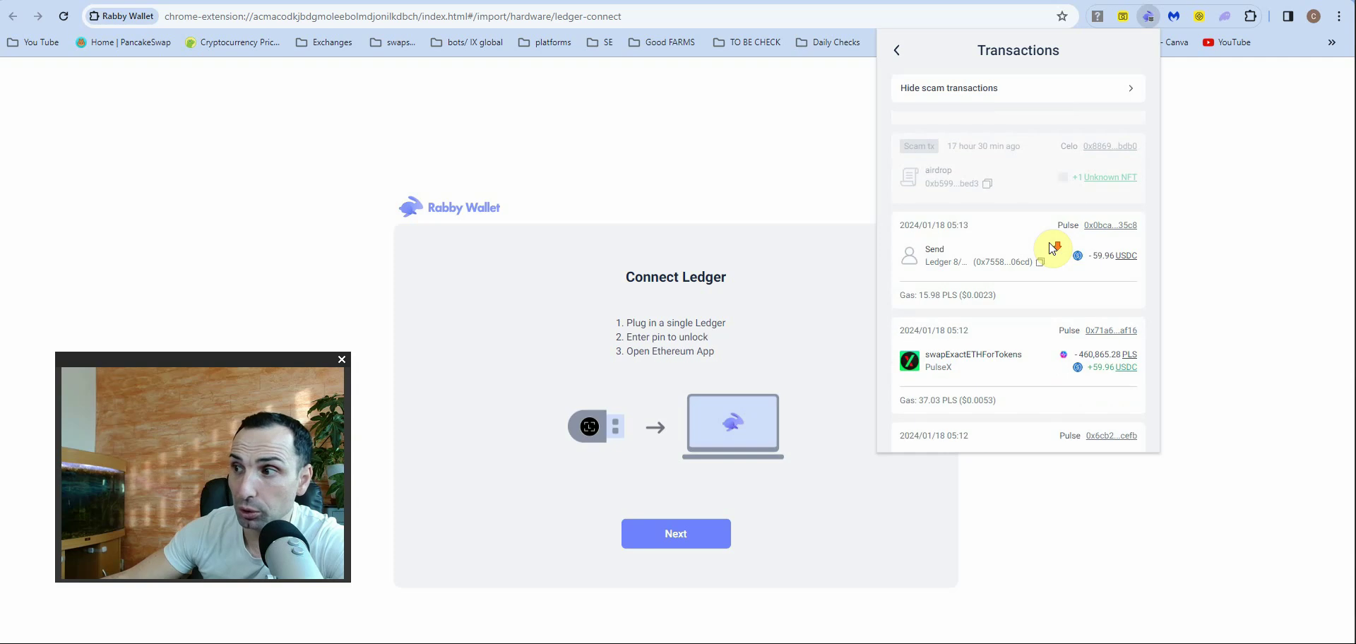
pyautogui.scroll(-5, 1053, 251)
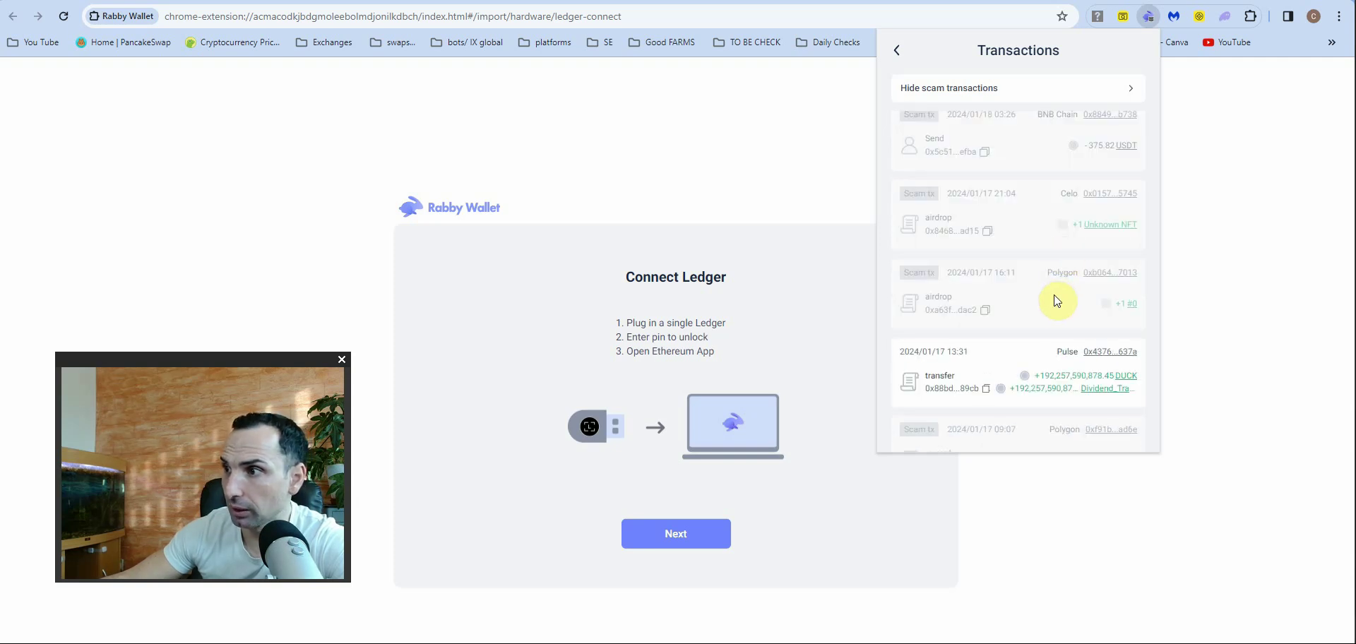
pyautogui.scroll(1, 1054, 300)
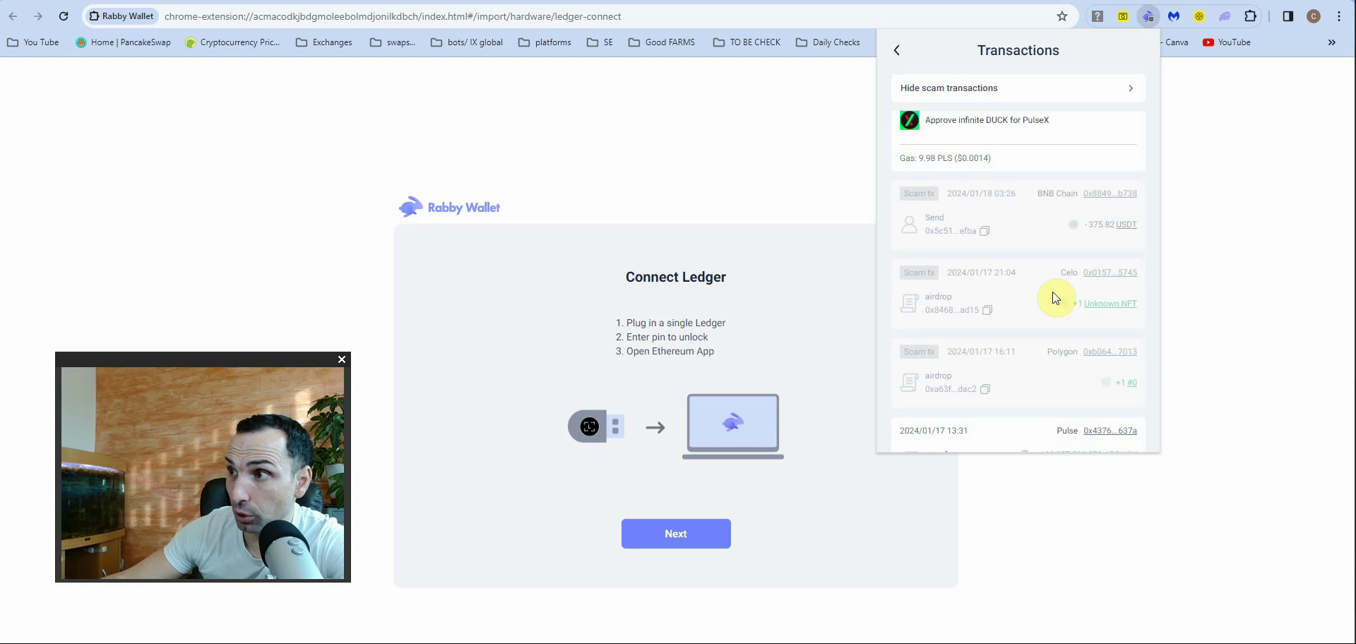
pyautogui.scroll(-6, 1070, 273)
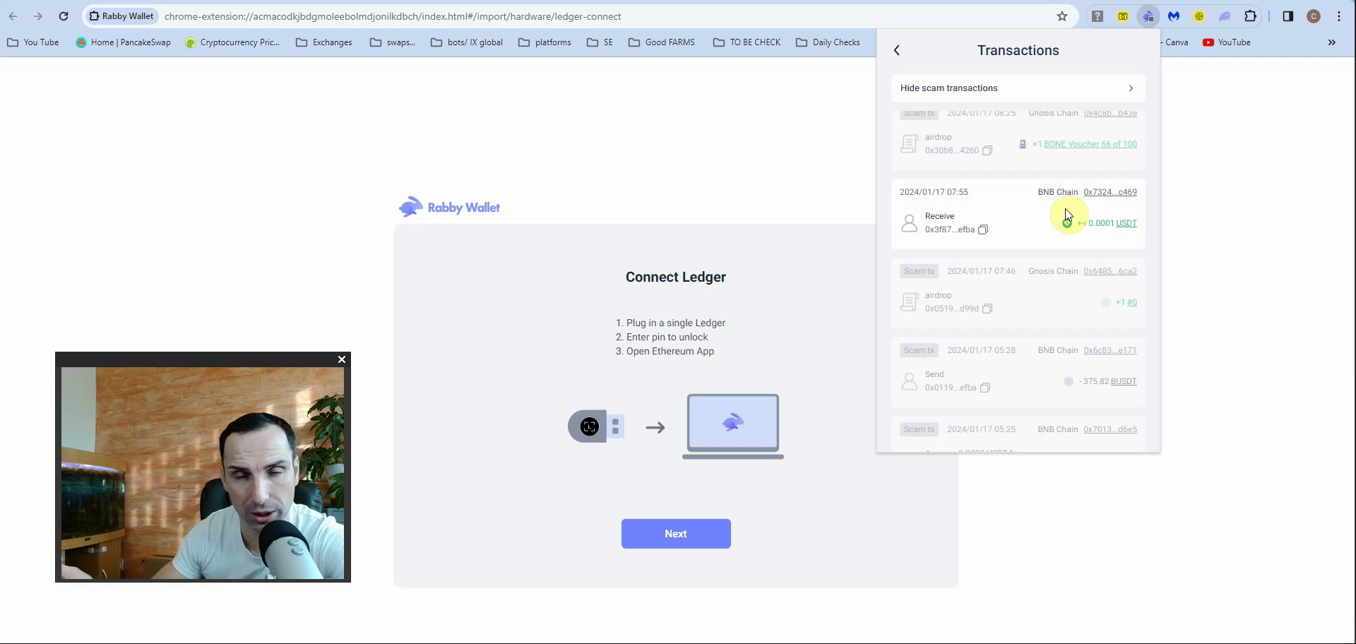
pyautogui.scroll(-10, 1067, 215)
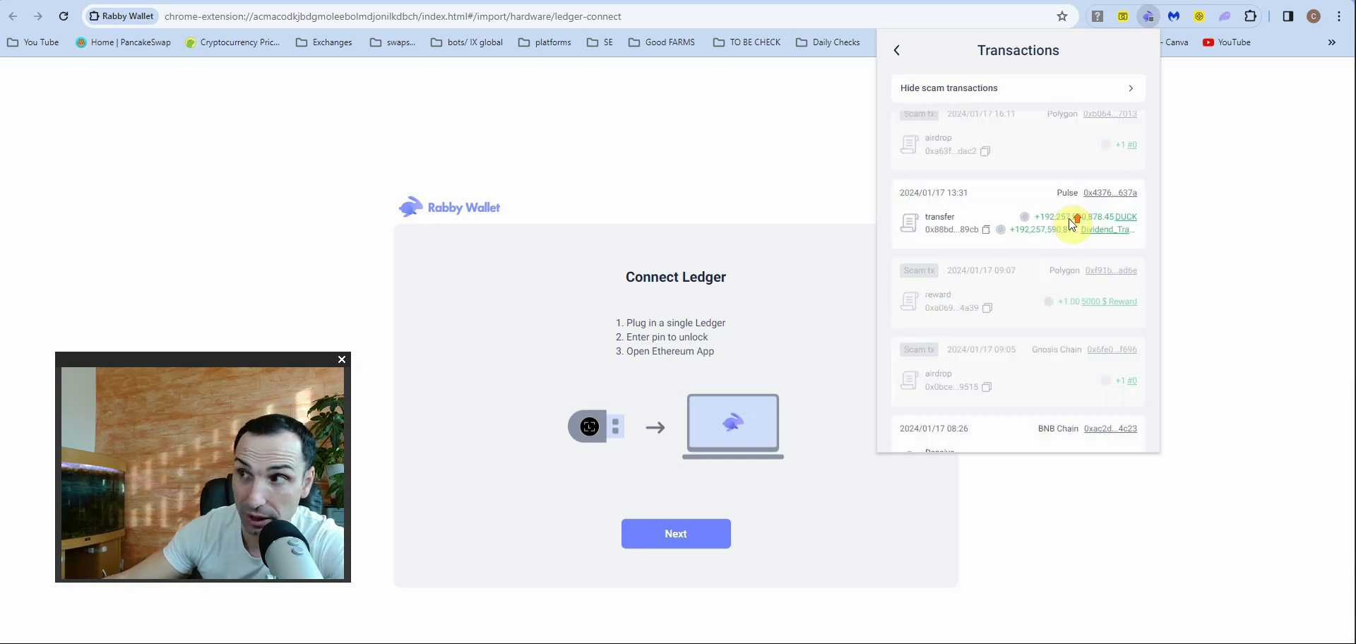
pyautogui.scroll(10, 1067, 215)
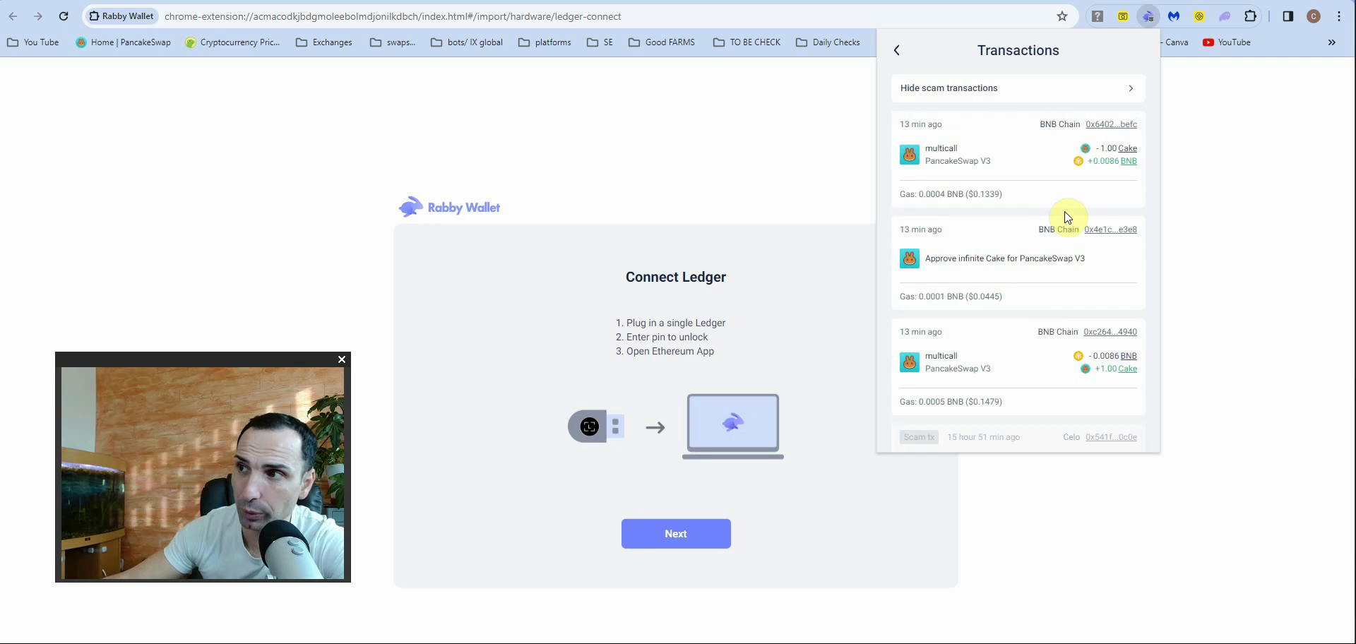
pyautogui.click(897, 50)
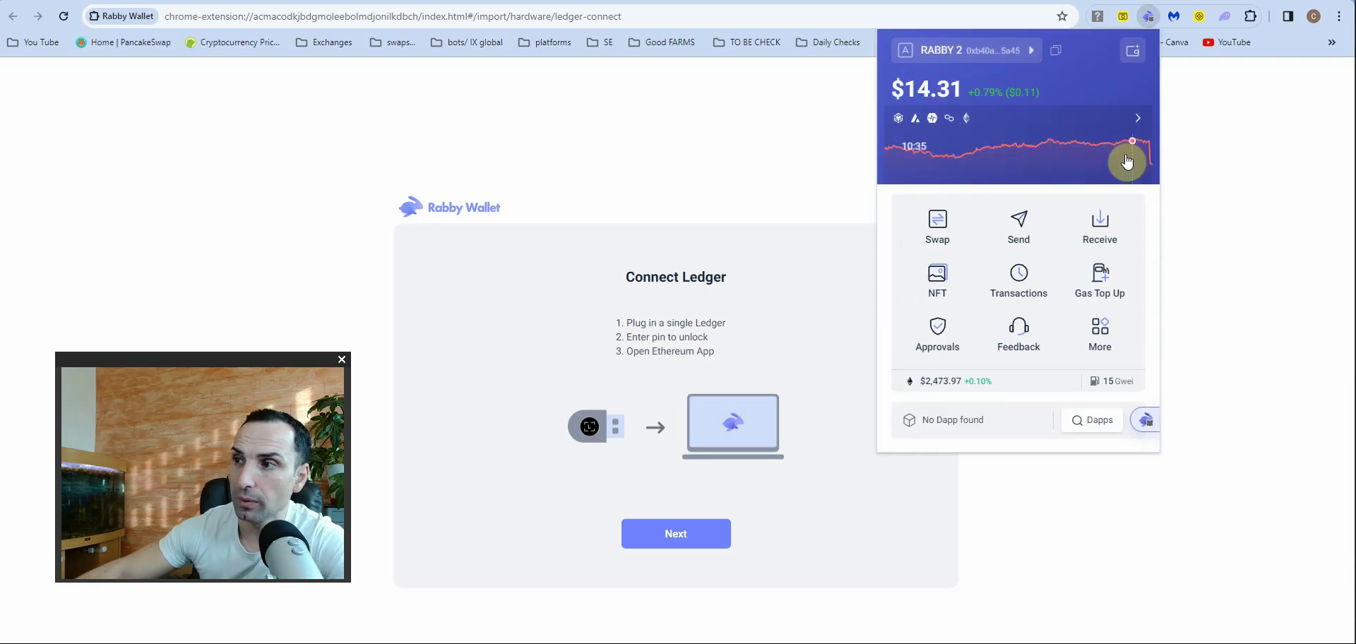
# View the transaction history with scam transactions hidden, then back out to the dashboard
pyautogui.click(1011, 274)
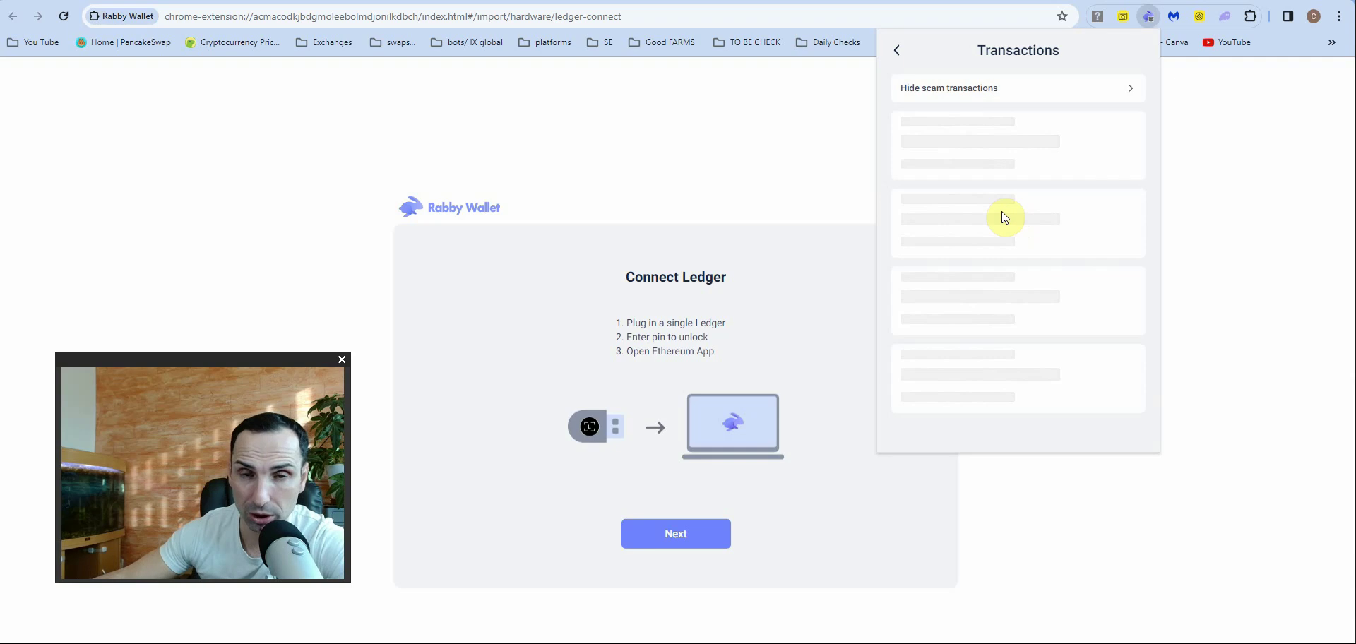
pyautogui.click(1009, 88)
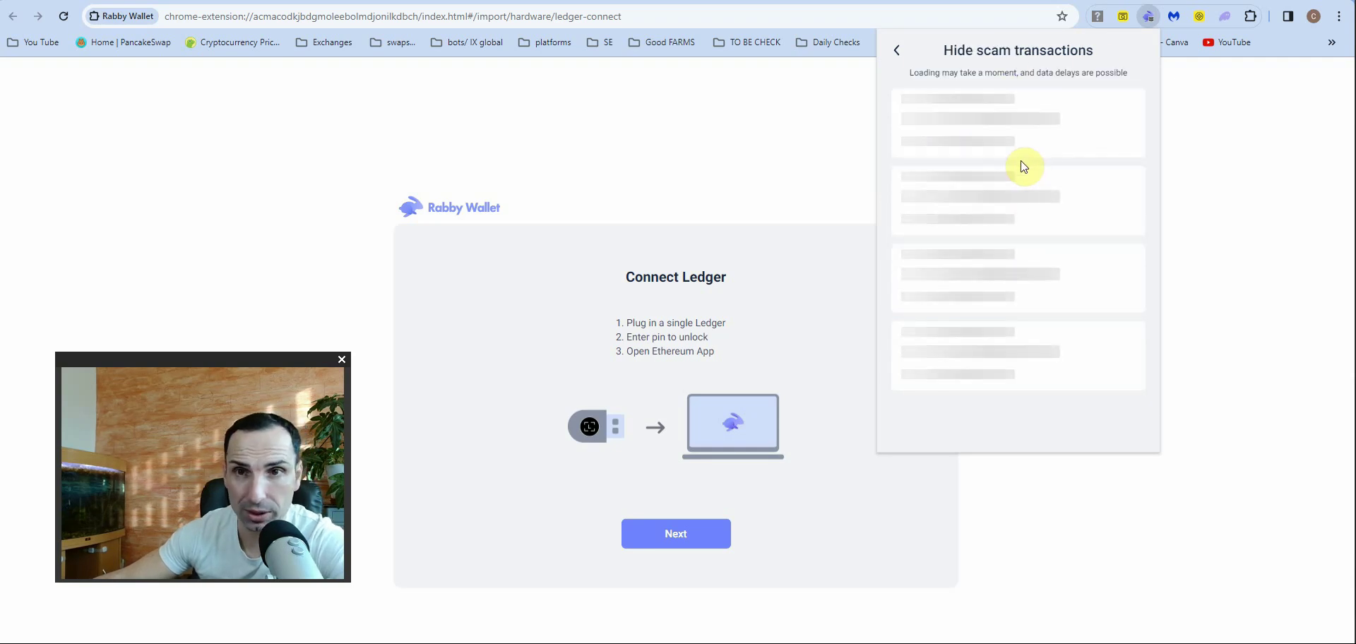
pyautogui.scroll(-4, 1041, 166)
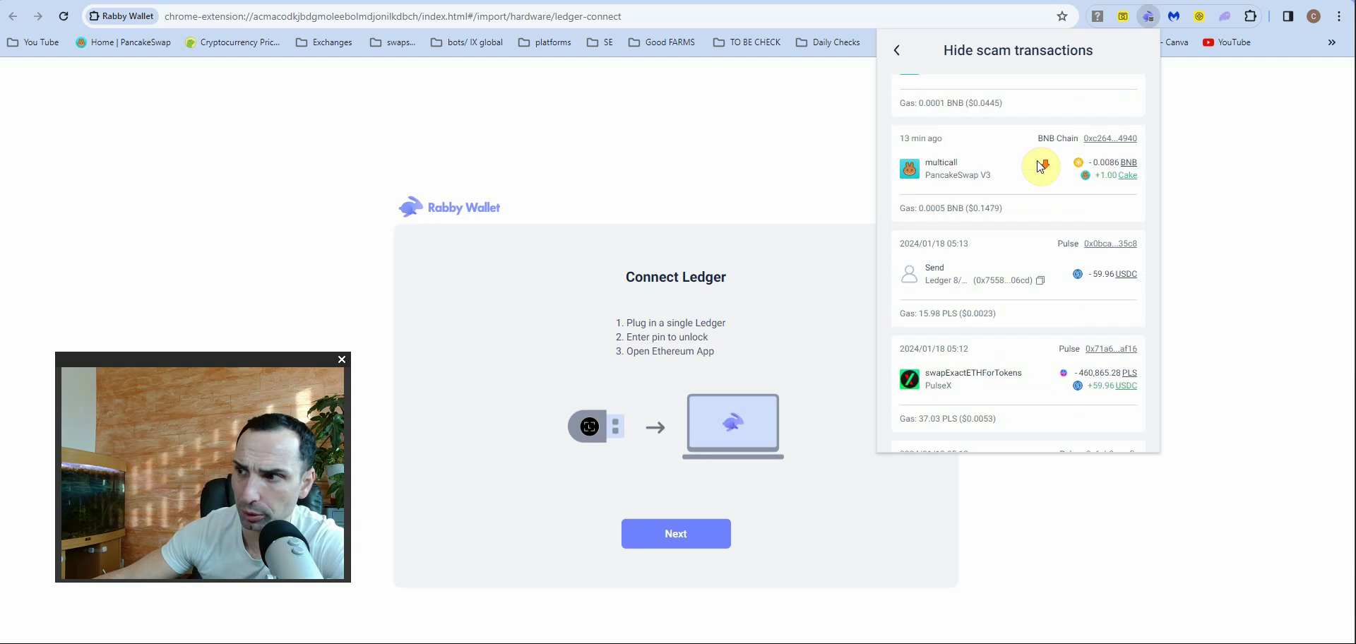
pyautogui.scroll(-3, 1041, 166)
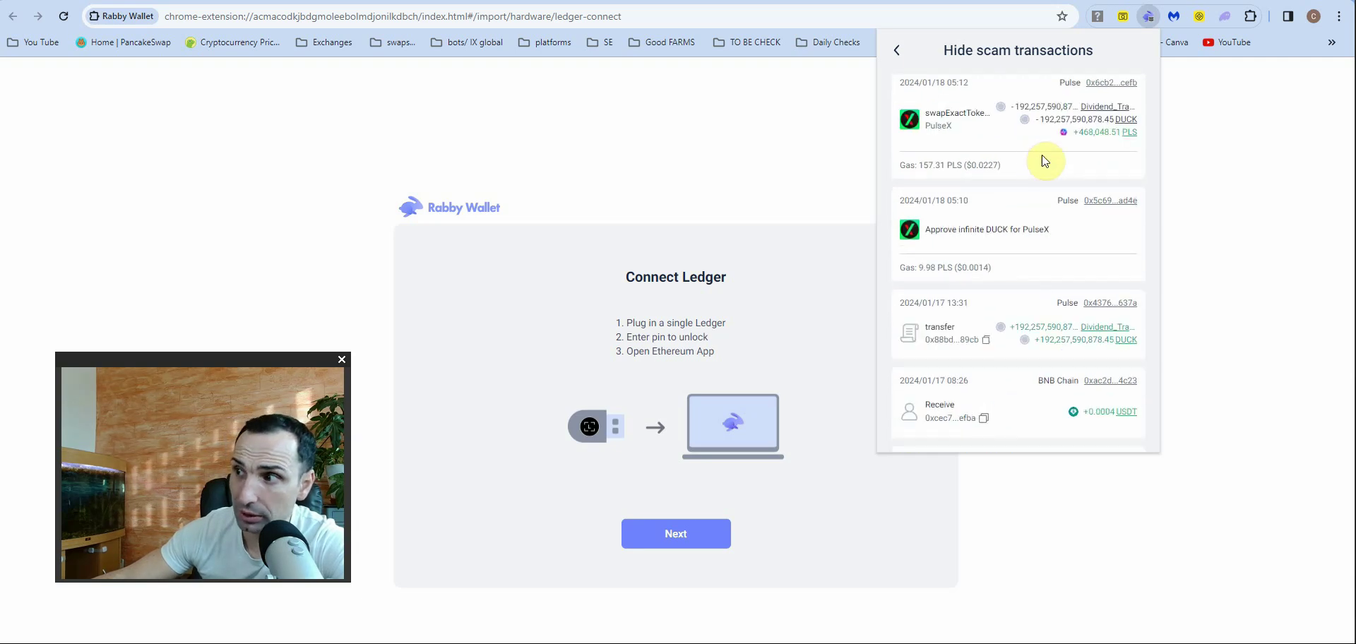
pyautogui.scroll(-3, 1017, 241)
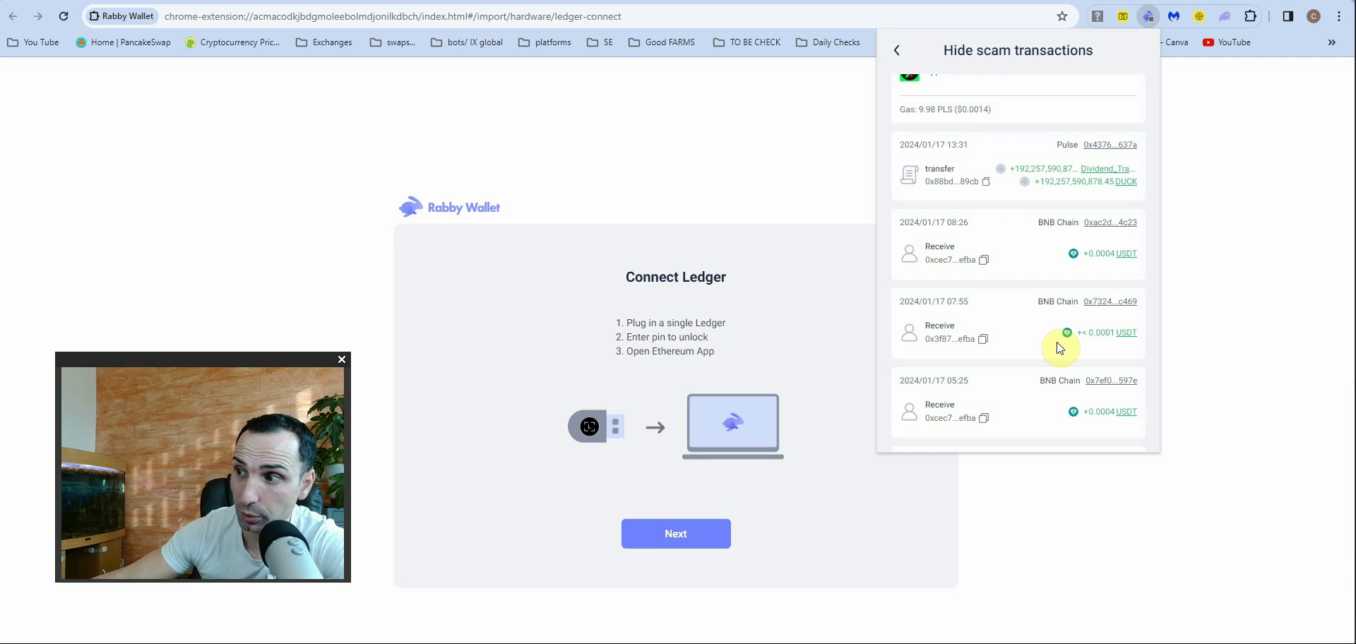
pyautogui.scroll(-2, 1052, 311)
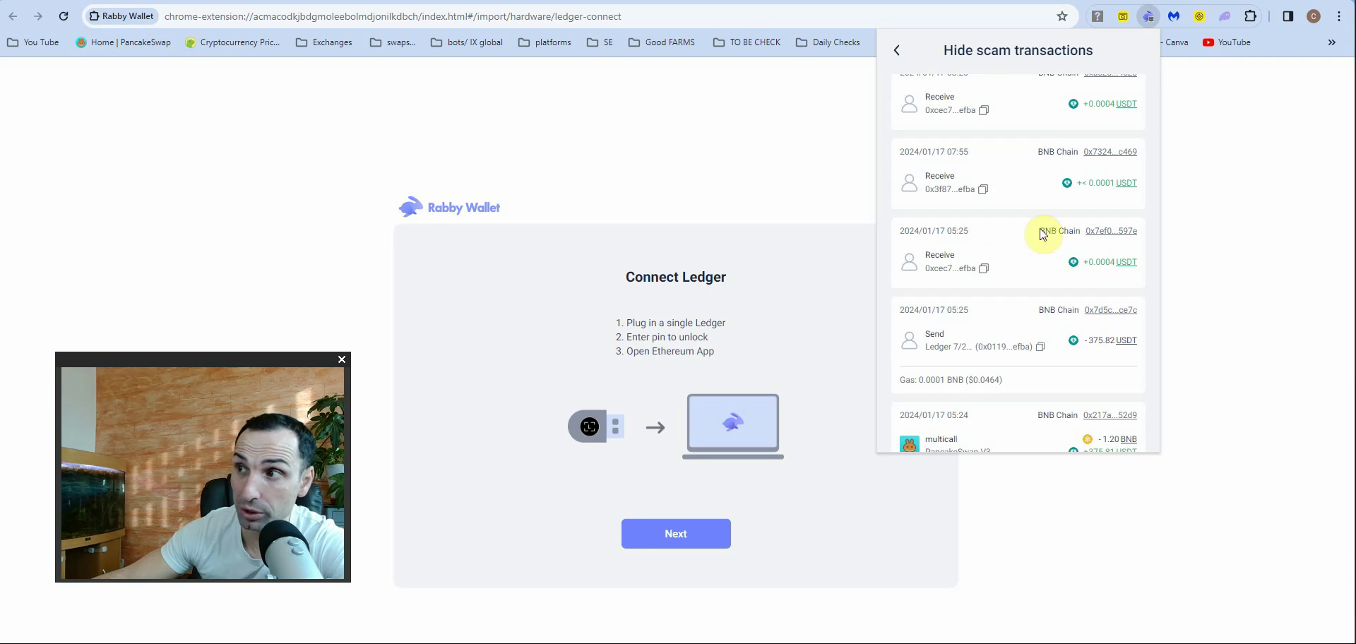
pyautogui.scroll(8, 1026, 194)
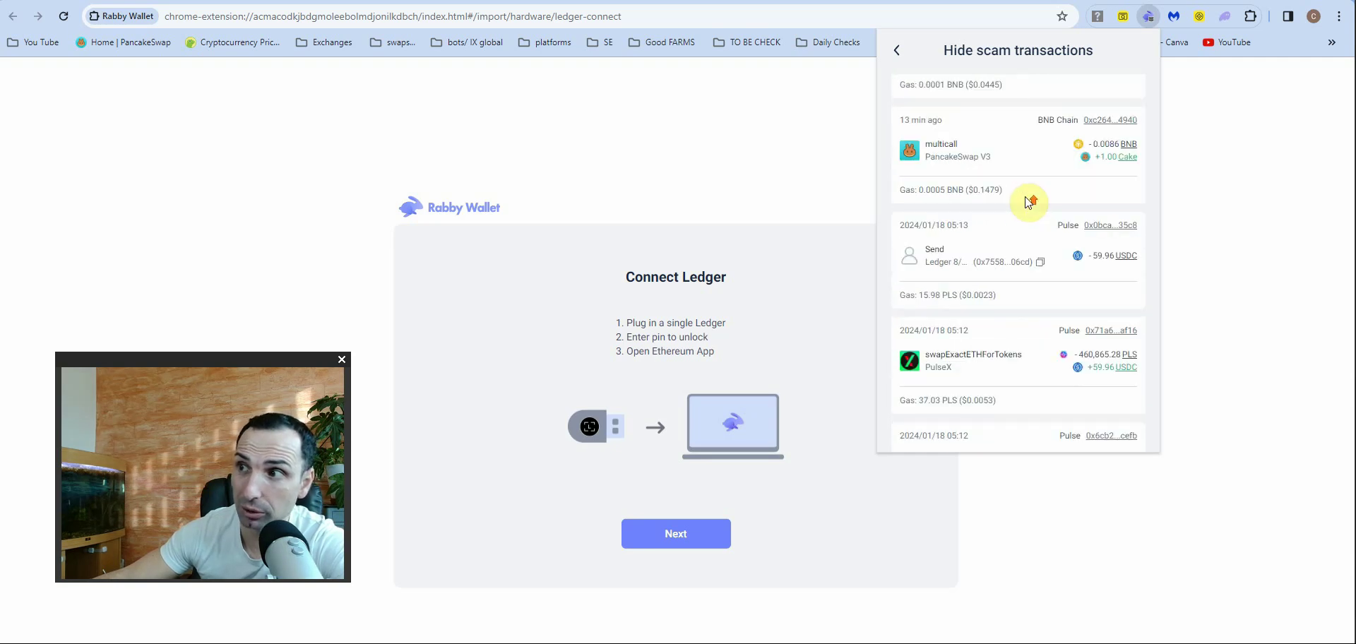
pyautogui.click(898, 52)
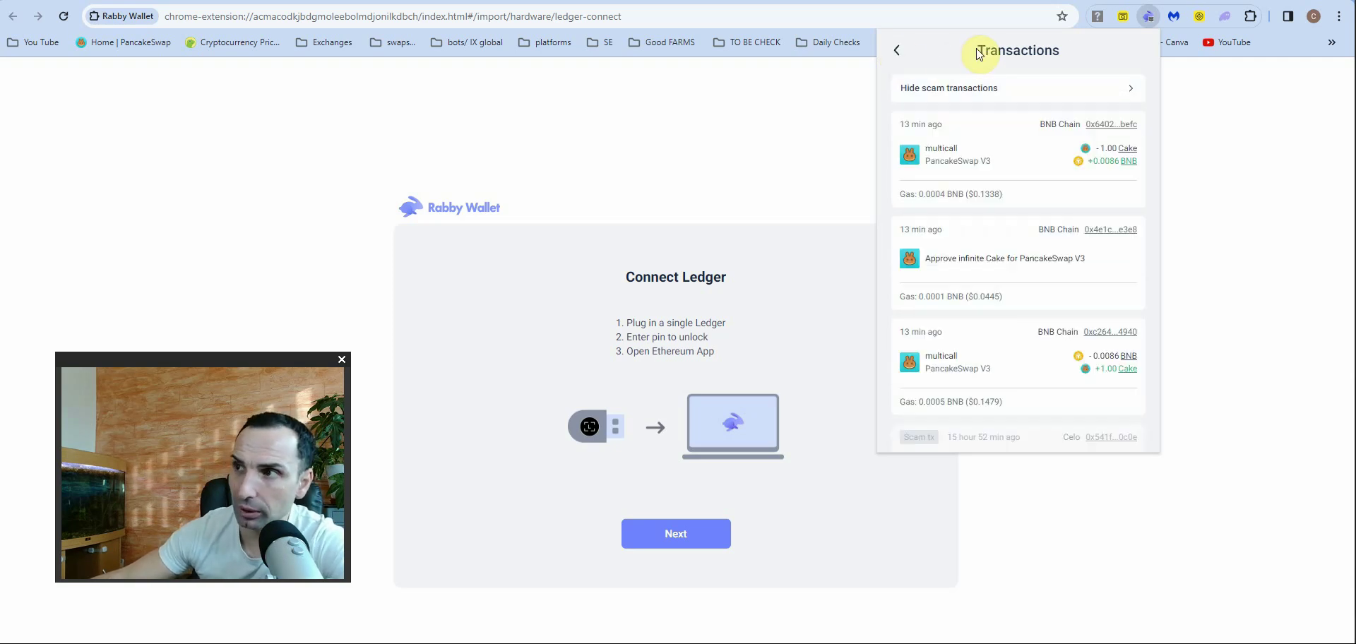
pyautogui.click(901, 54)
# Close and reopen the Rabby popup to show the $13.95 dashboard
pyautogui.click(1148, 16)
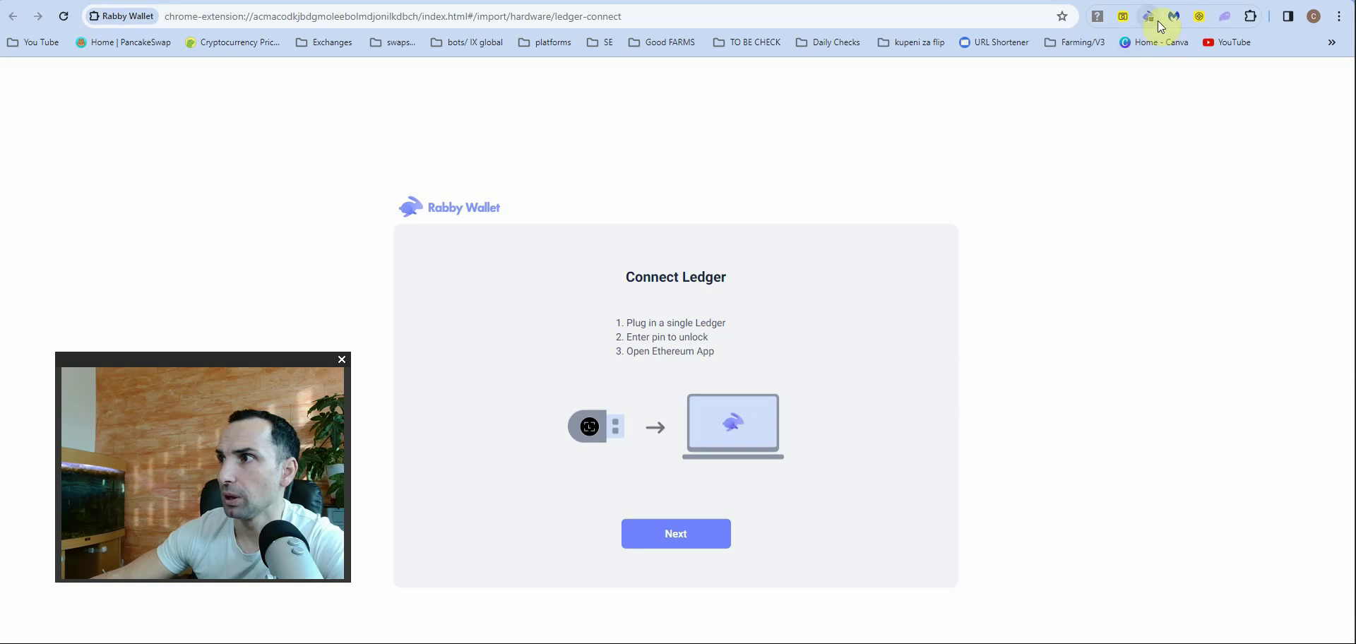
pyautogui.click(1150, 16)
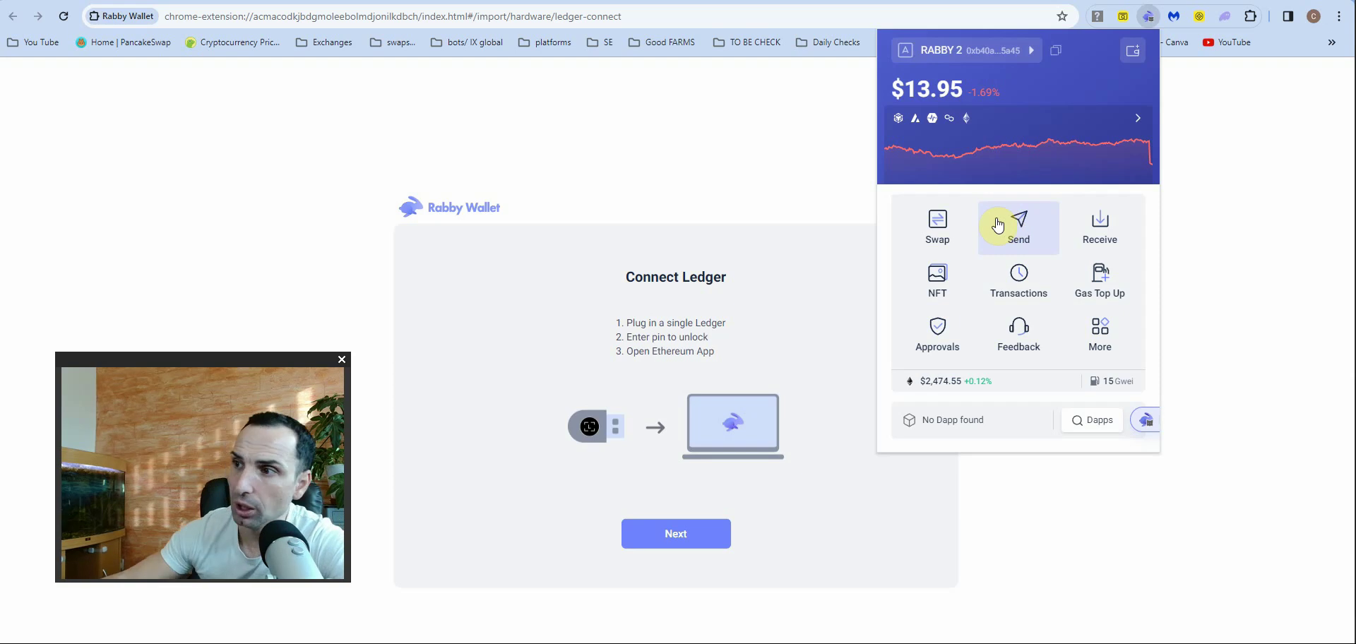
# Open Approvals and compare the By Assets and By Contracts views
pyautogui.click(939, 344)
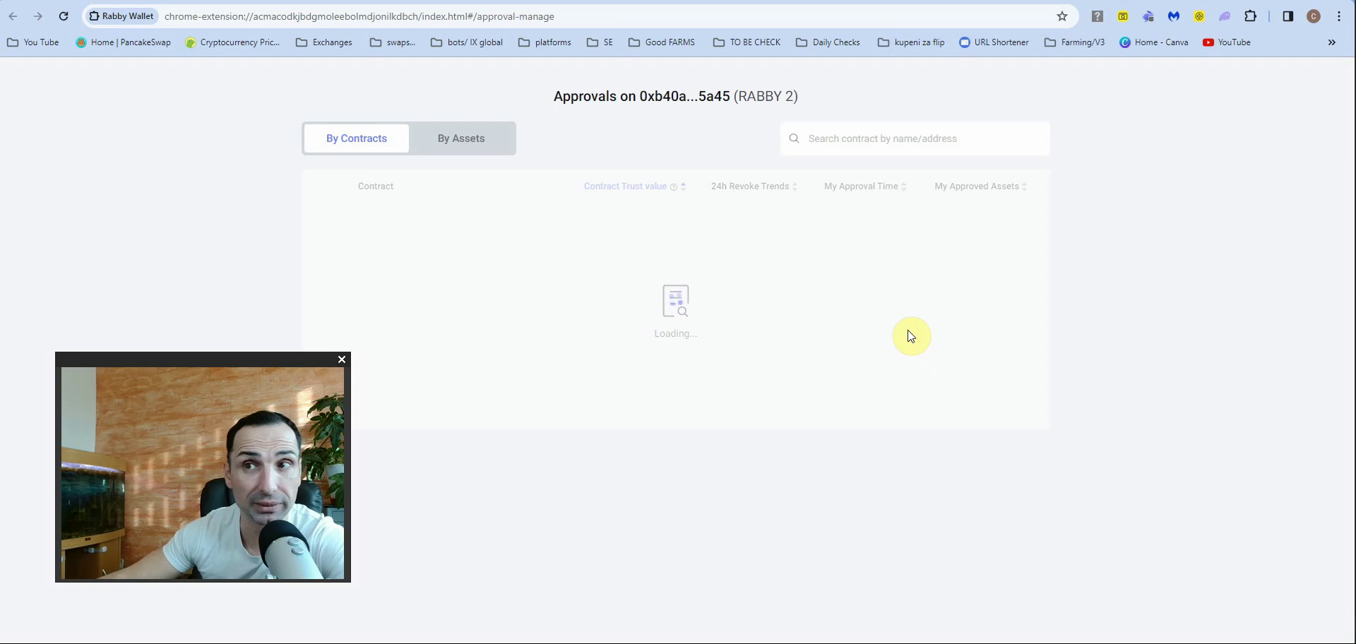
pyautogui.moveTo(177, 373); pyautogui.dragTo(1084, 271)
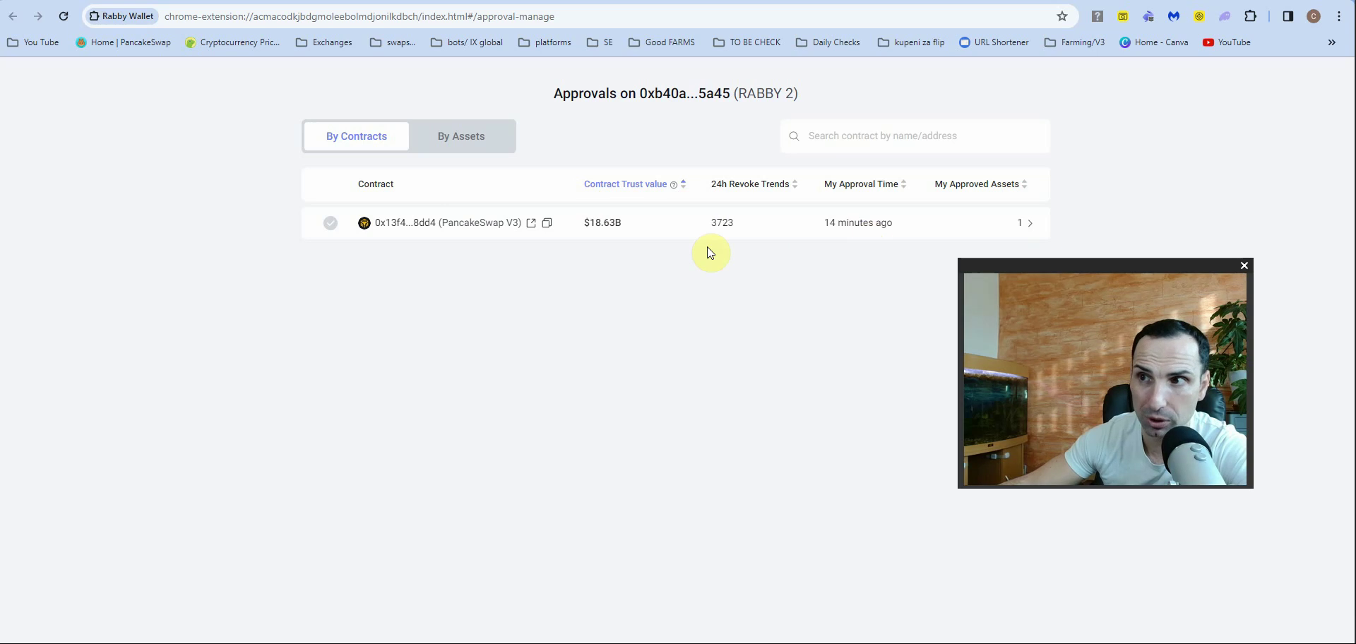
pyautogui.click(460, 134)
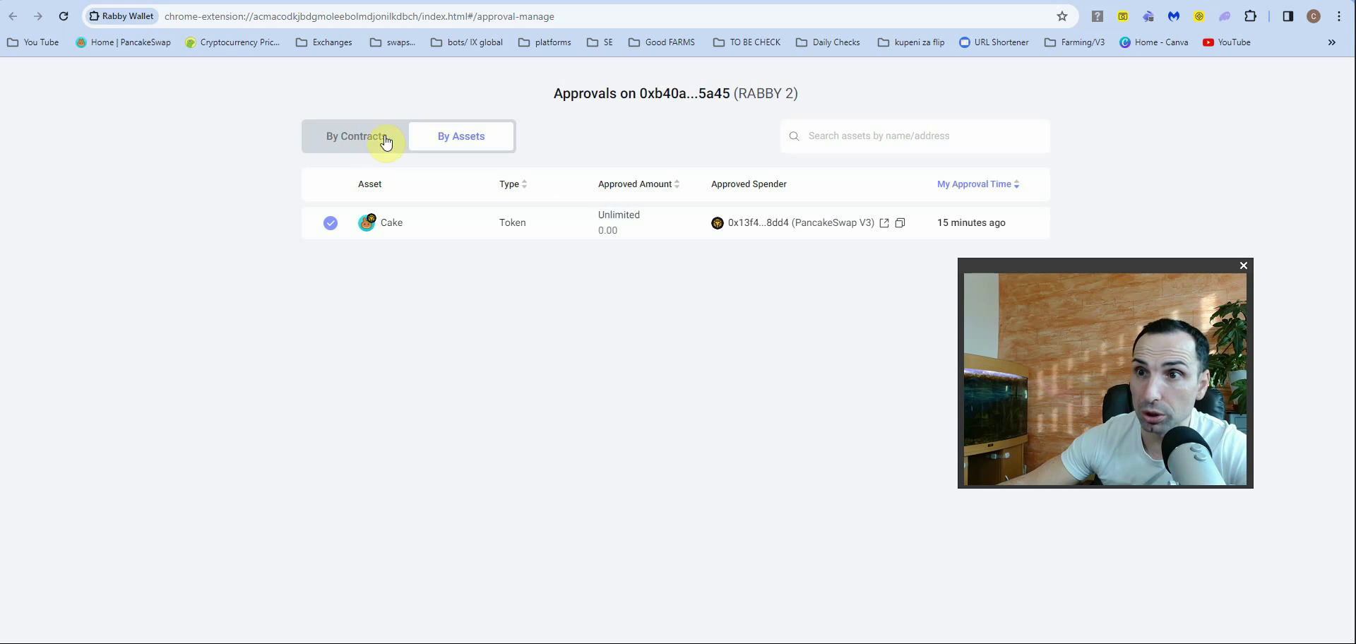
pyautogui.click(345, 131)
# Select the PancakeSwap V3 approval, check its unlimited Cake allowance, confirm, and reopen Approvals
pyautogui.click(343, 226)
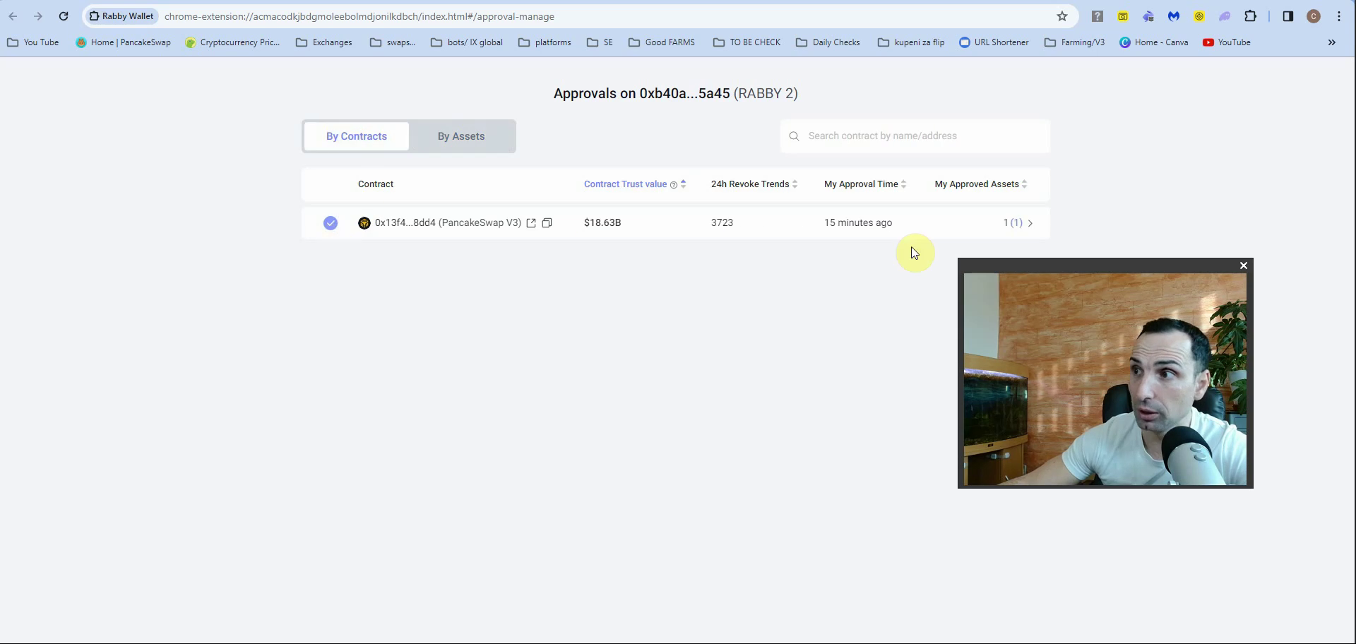
pyautogui.moveTo(1015, 267); pyautogui.dragTo(371, 260)
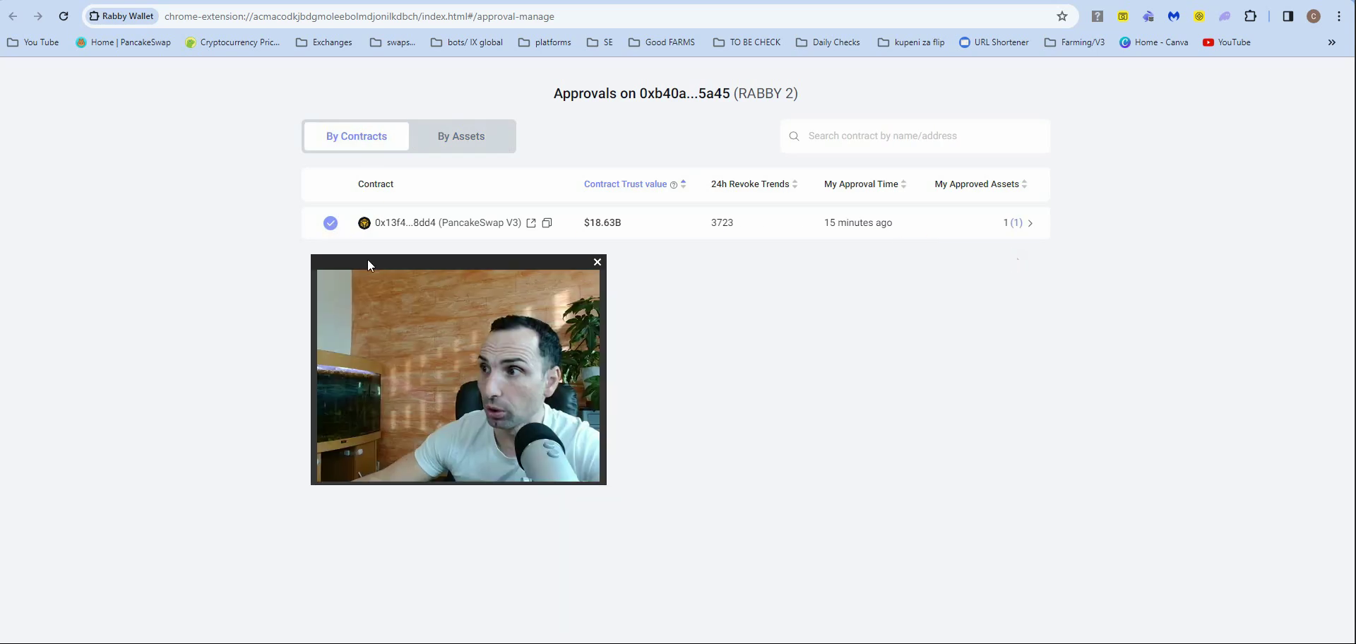
pyautogui.click(1030, 225)
pyautogui.moveTo(506, 279); pyautogui.dragTo(305, 256)
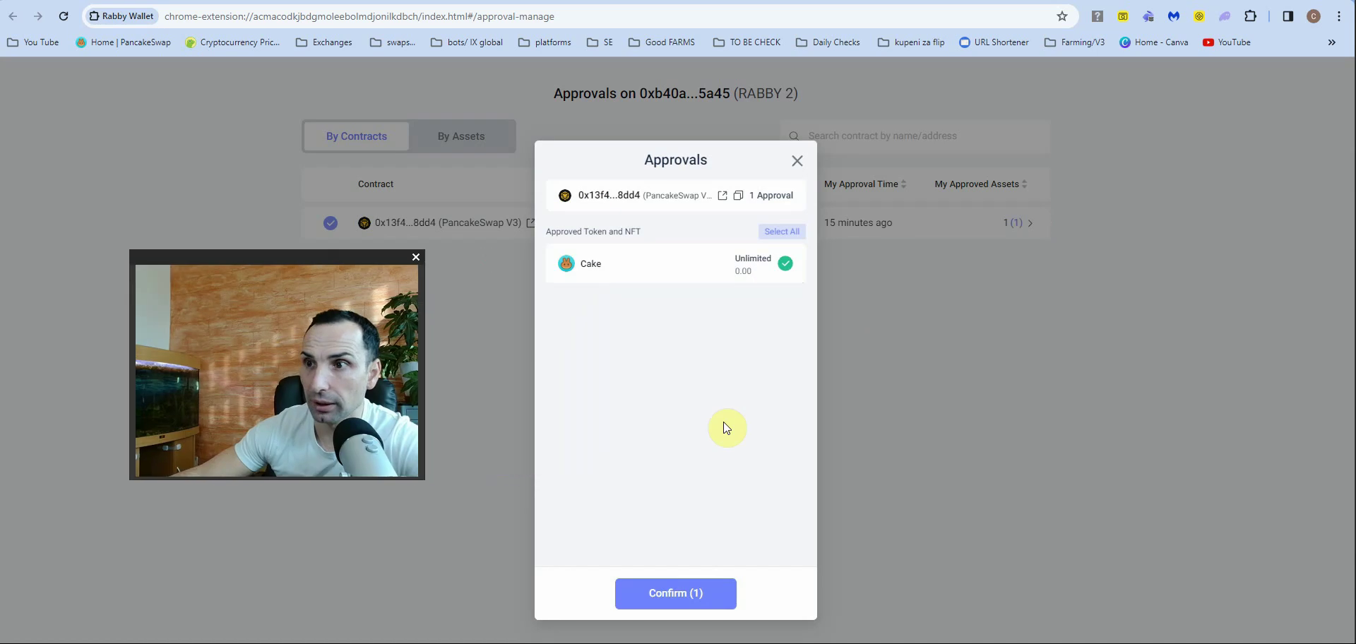
pyautogui.click(677, 597)
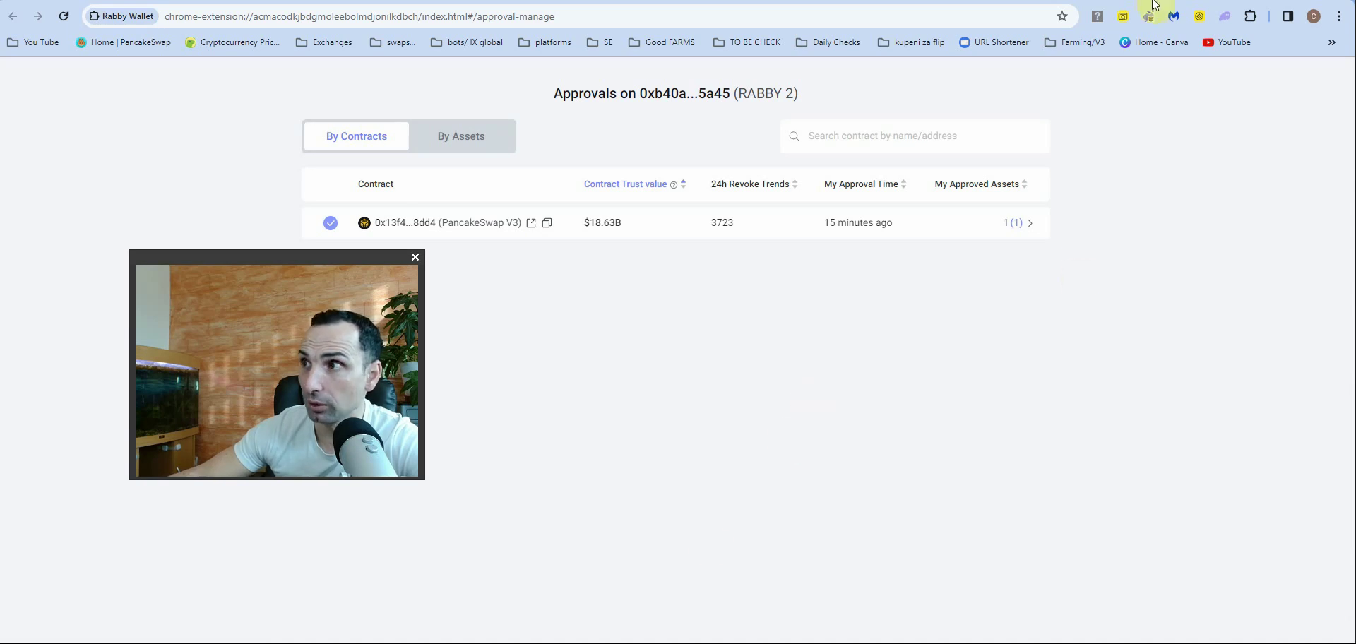
pyautogui.click(1147, 16)
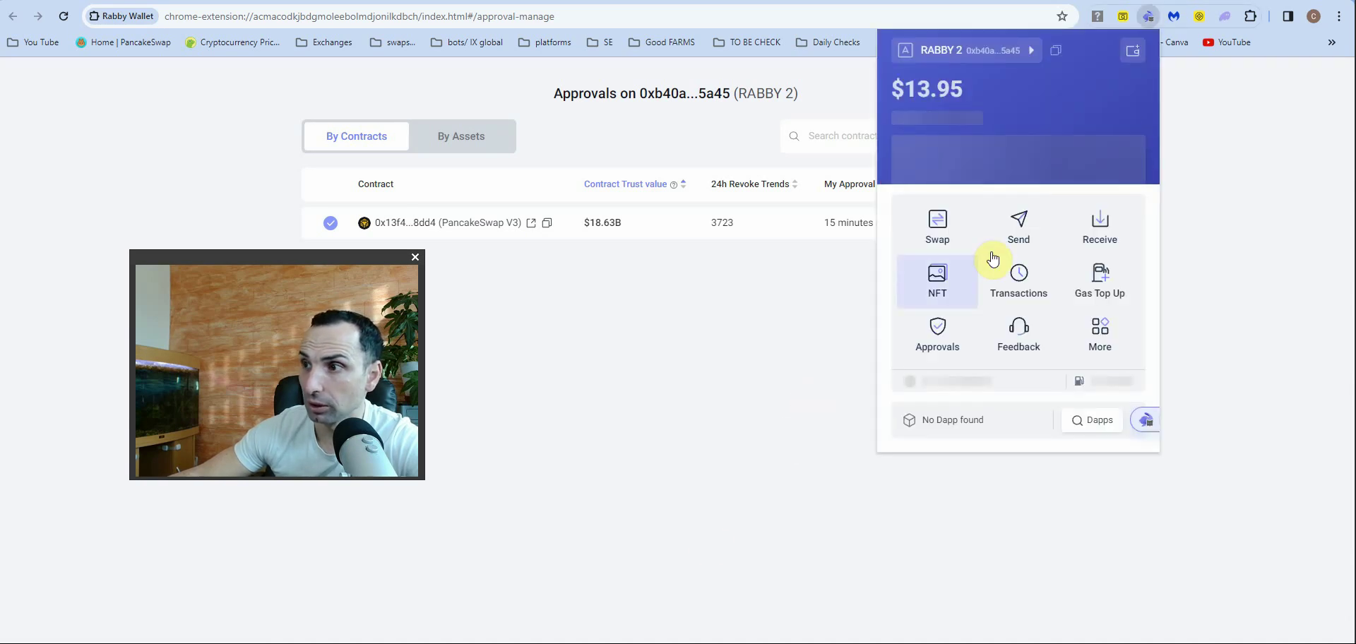
pyautogui.click(931, 347)
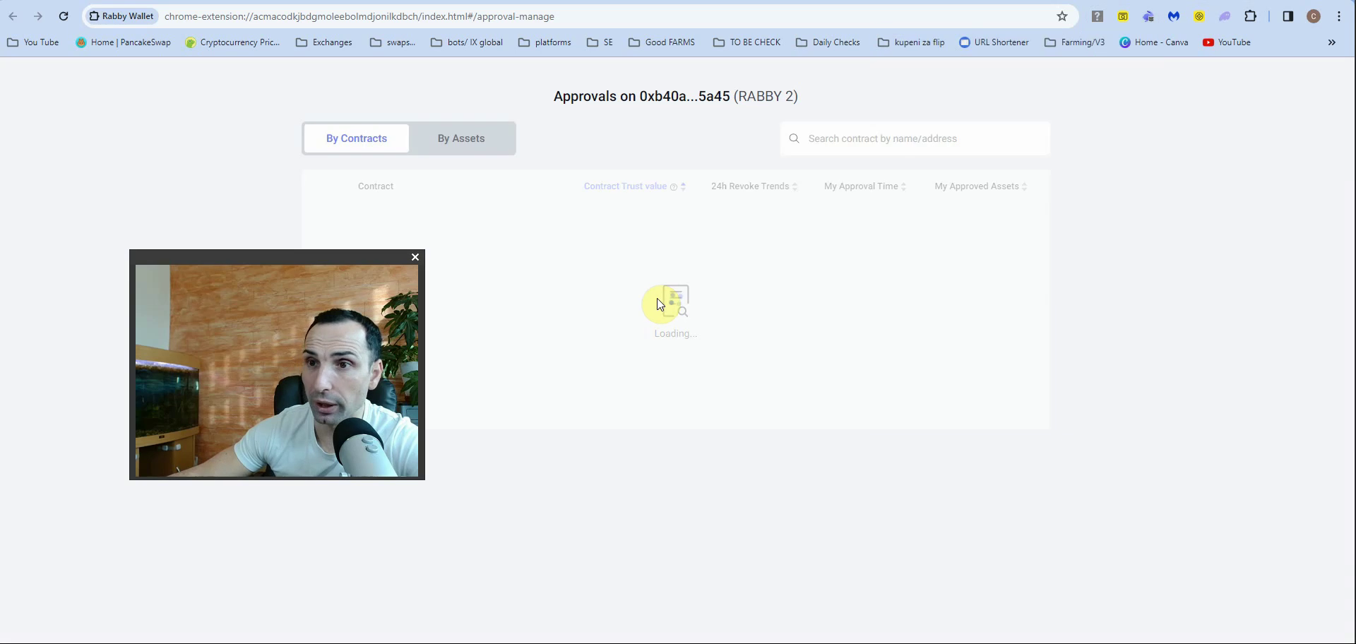
pyautogui.moveTo(334, 257); pyautogui.dragTo(252, 358)
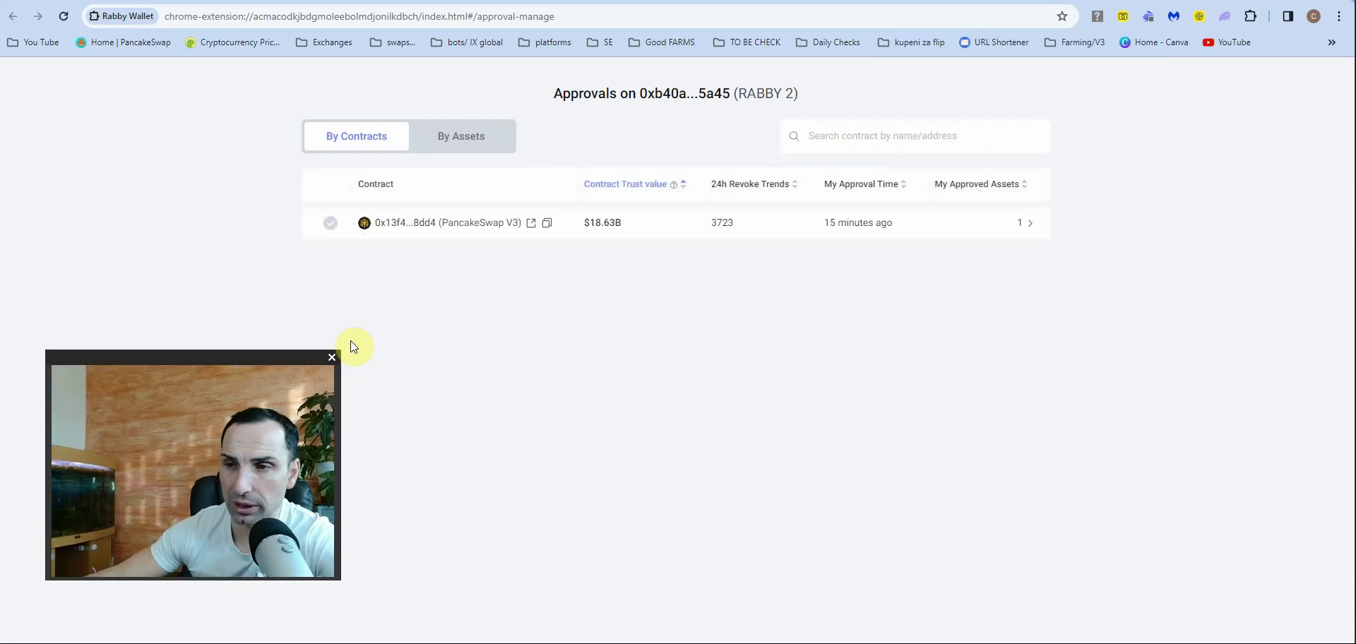
# Select the PancakeSwap V3 approval and start revoking it with Revoke (1)
pyautogui.click(330, 224)
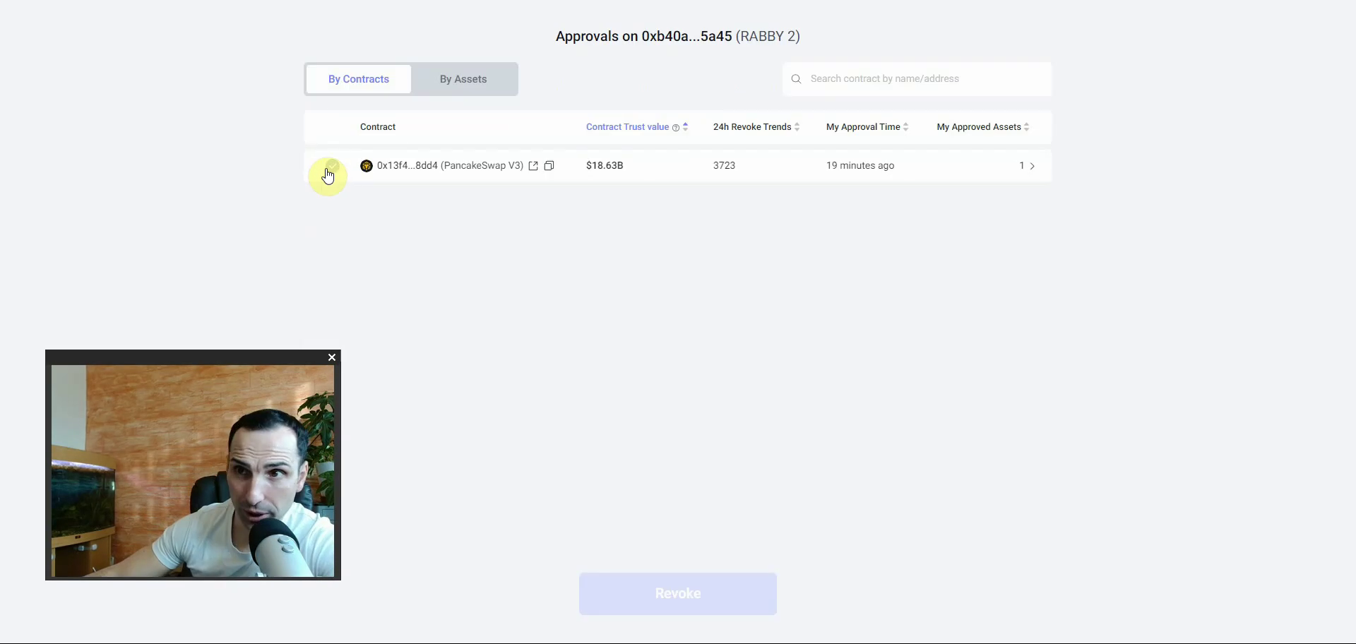
pyautogui.click(328, 172)
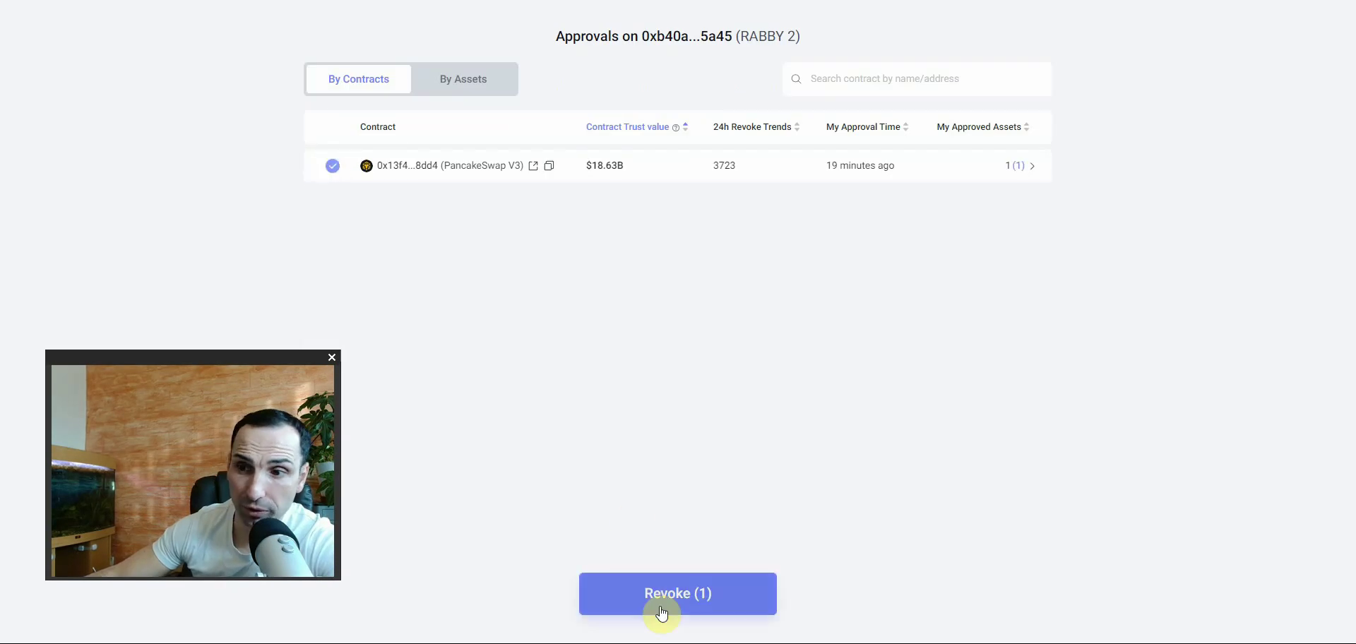
pyautogui.click(684, 597)
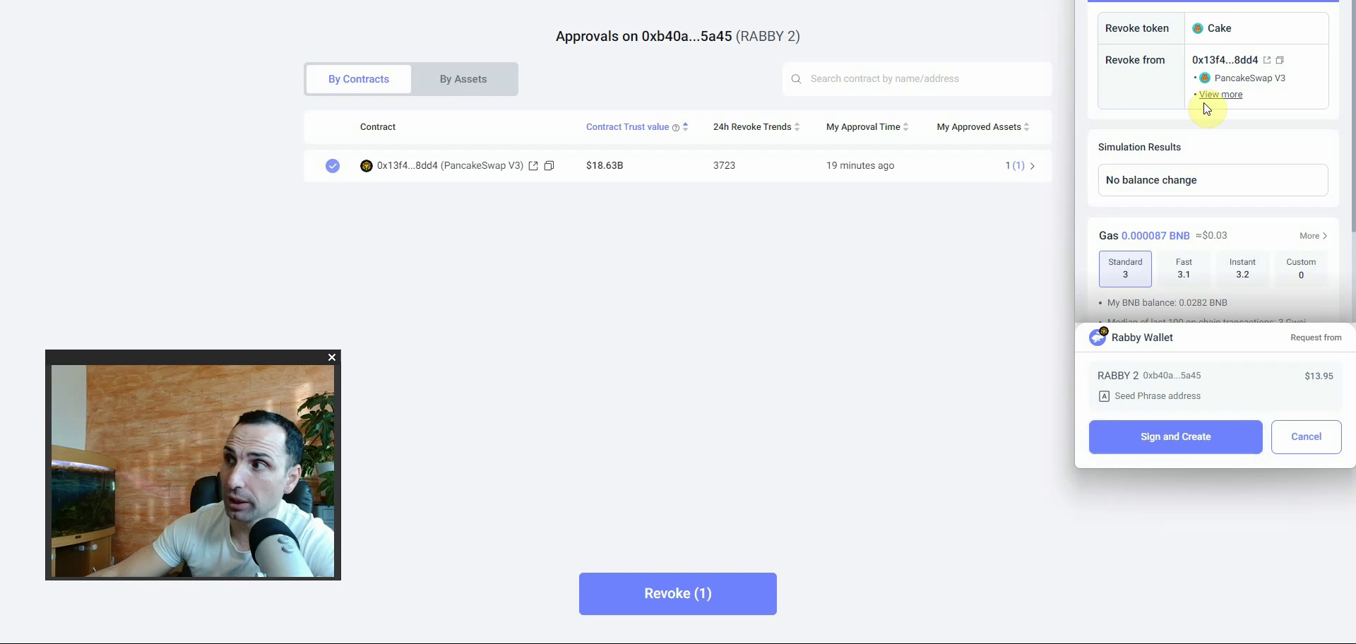
# Choose Instant gas speed, then sign and confirm the revoke transaction
pyautogui.scroll(-1, 1174, 212)
pyautogui.scroll(-1, 1172, 218)
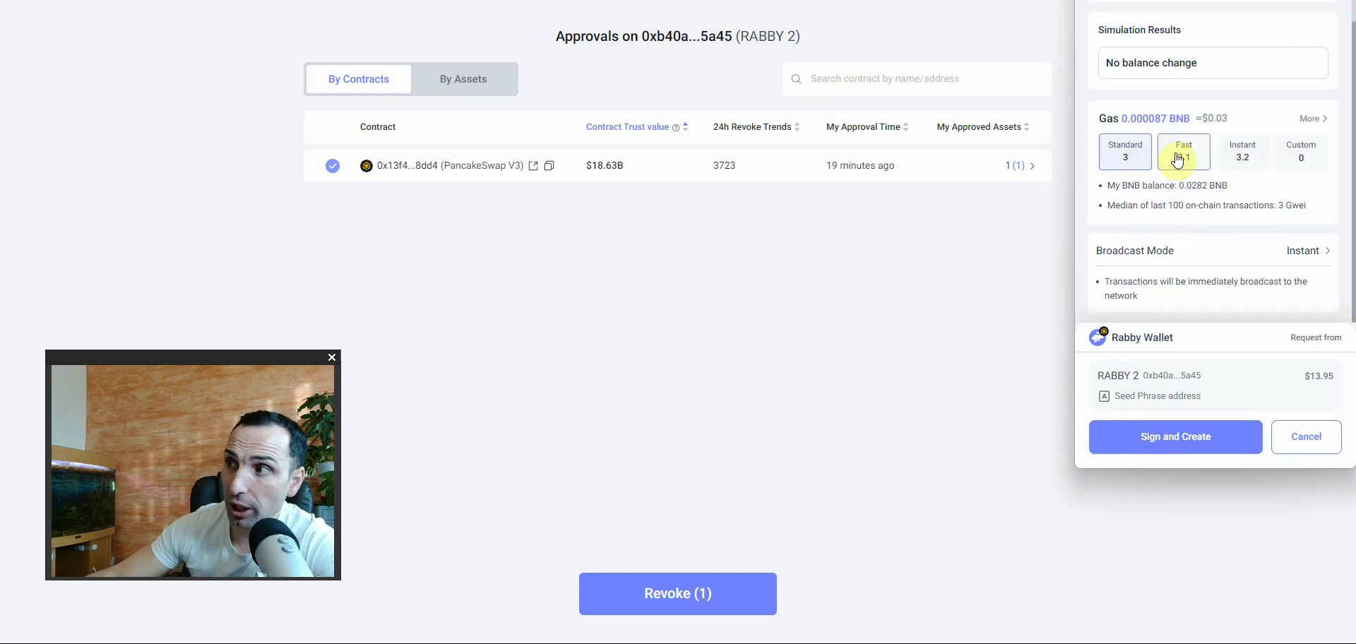
pyautogui.click(1254, 161)
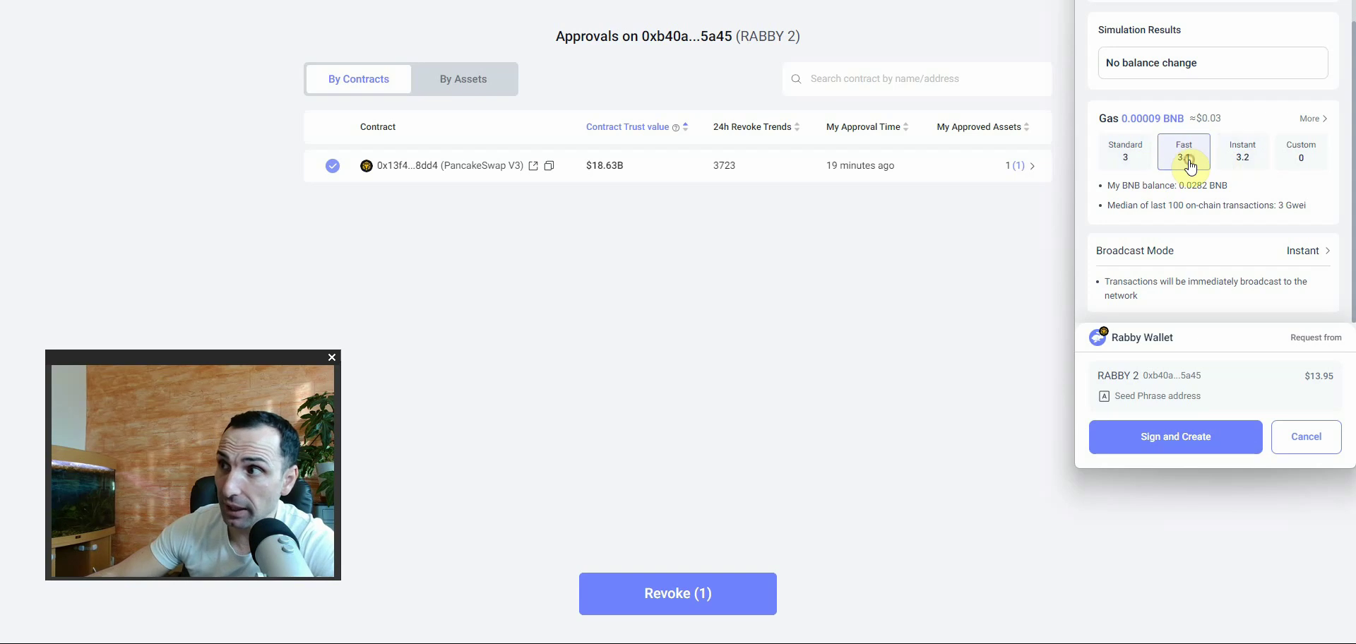
pyautogui.click(1119, 163)
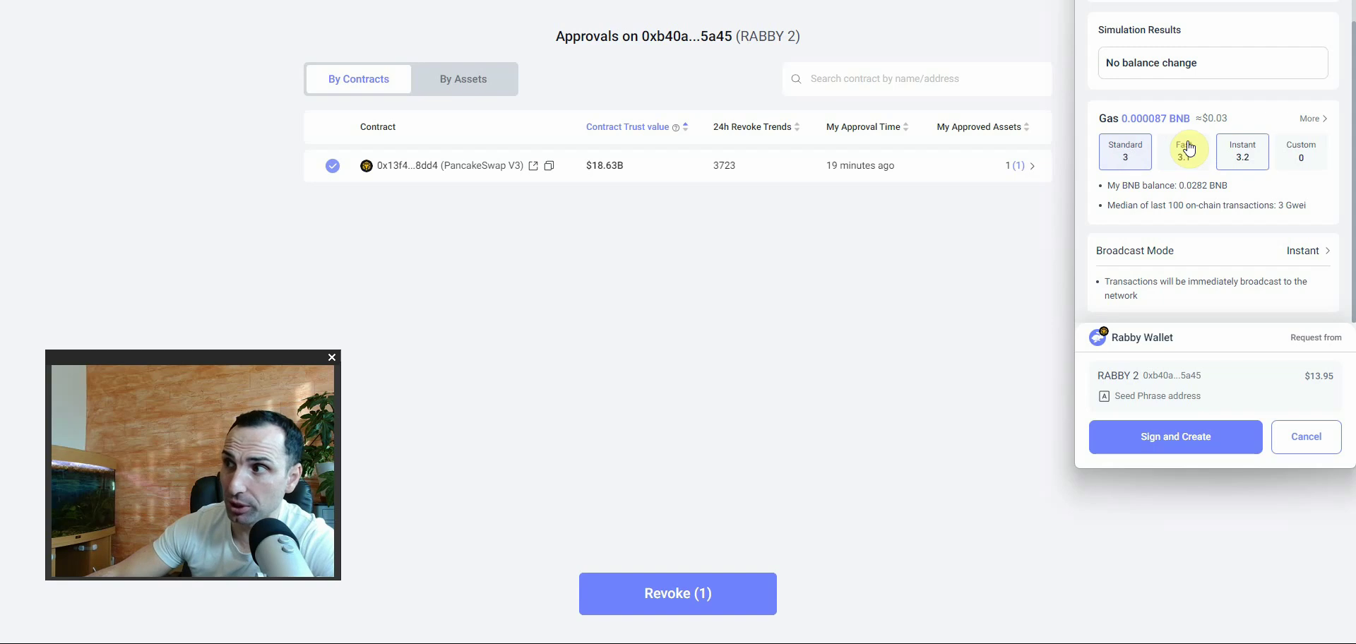
pyautogui.click(1238, 154)
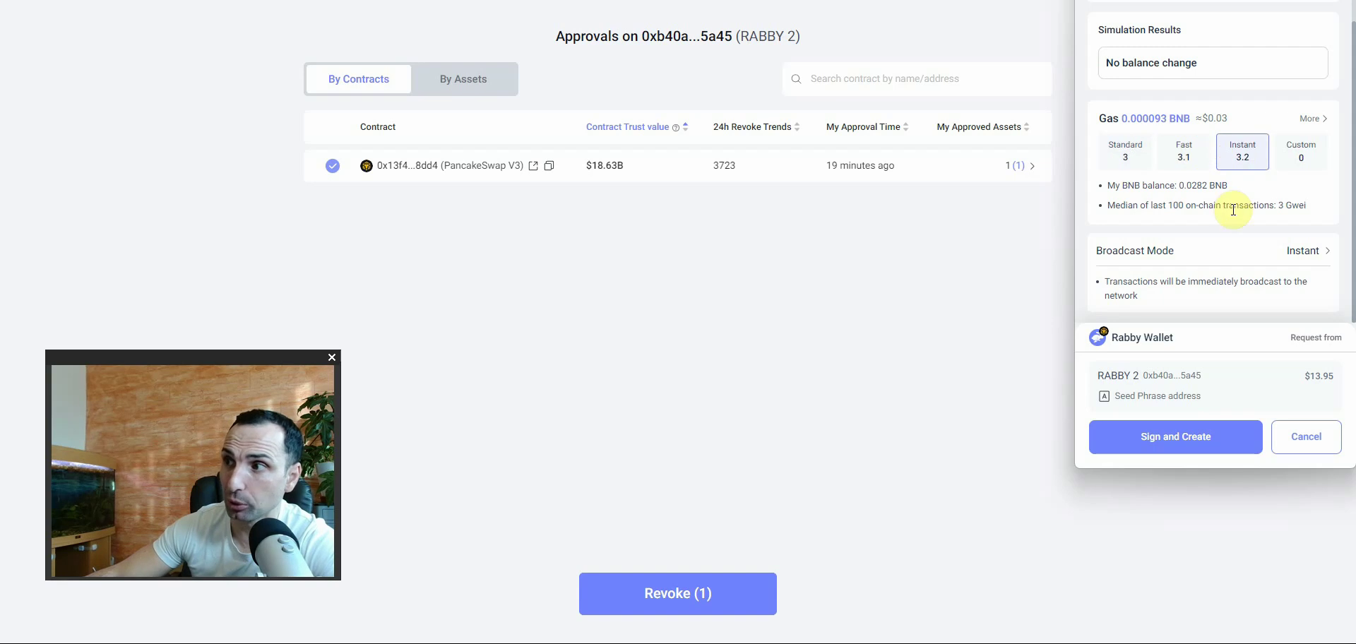
pyautogui.click(1190, 452)
pyautogui.click(1145, 441)
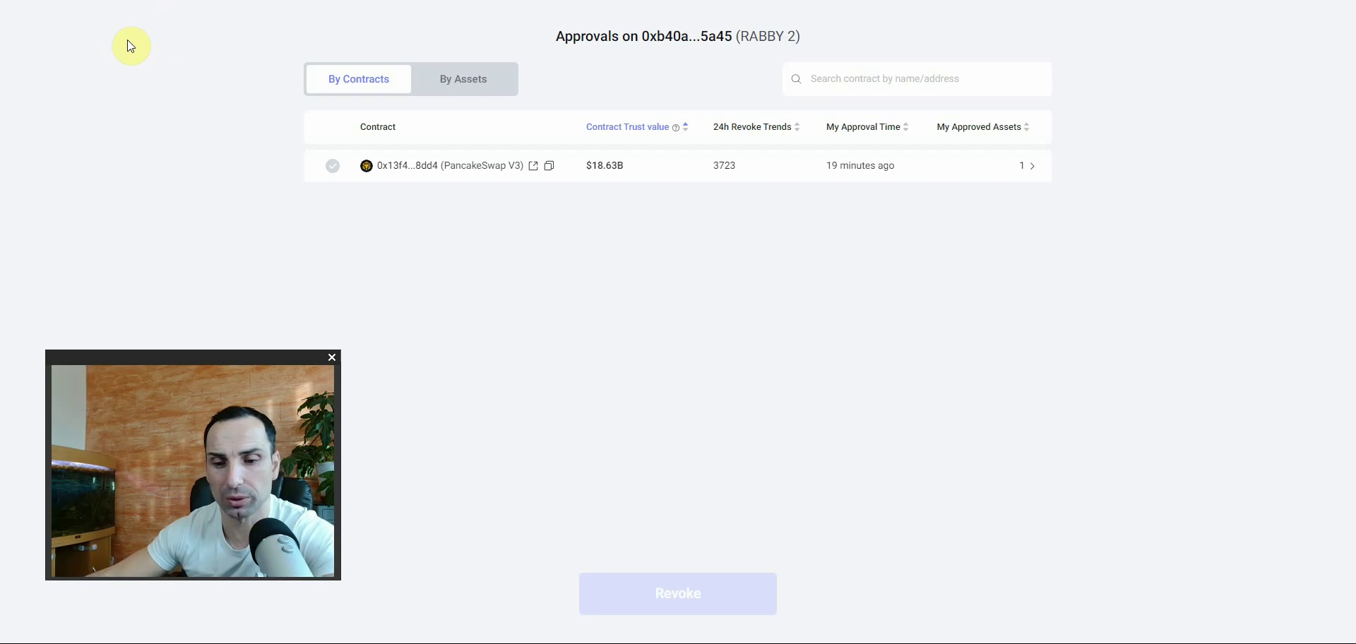
# Reload the Approvals list and confirm it shows No Match, with the PancakeSwap V3 approval gone
pyautogui.press('F5')
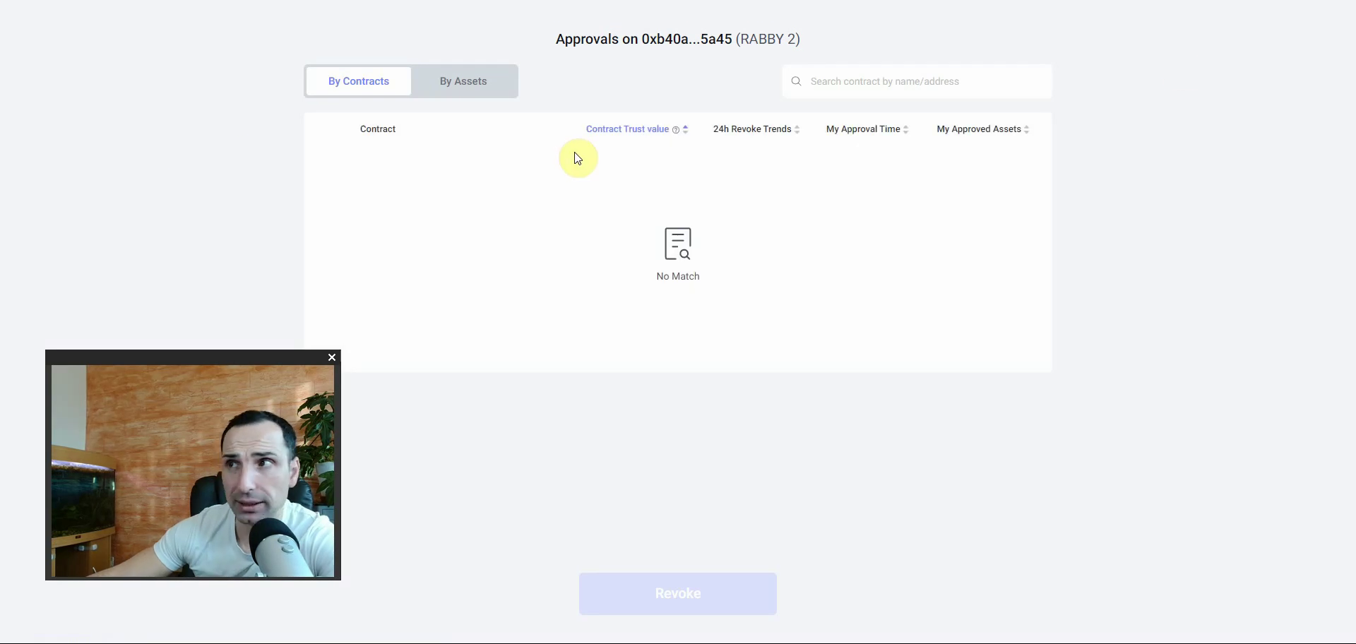
pyautogui.hotkey('alt', 'shift', 'r')
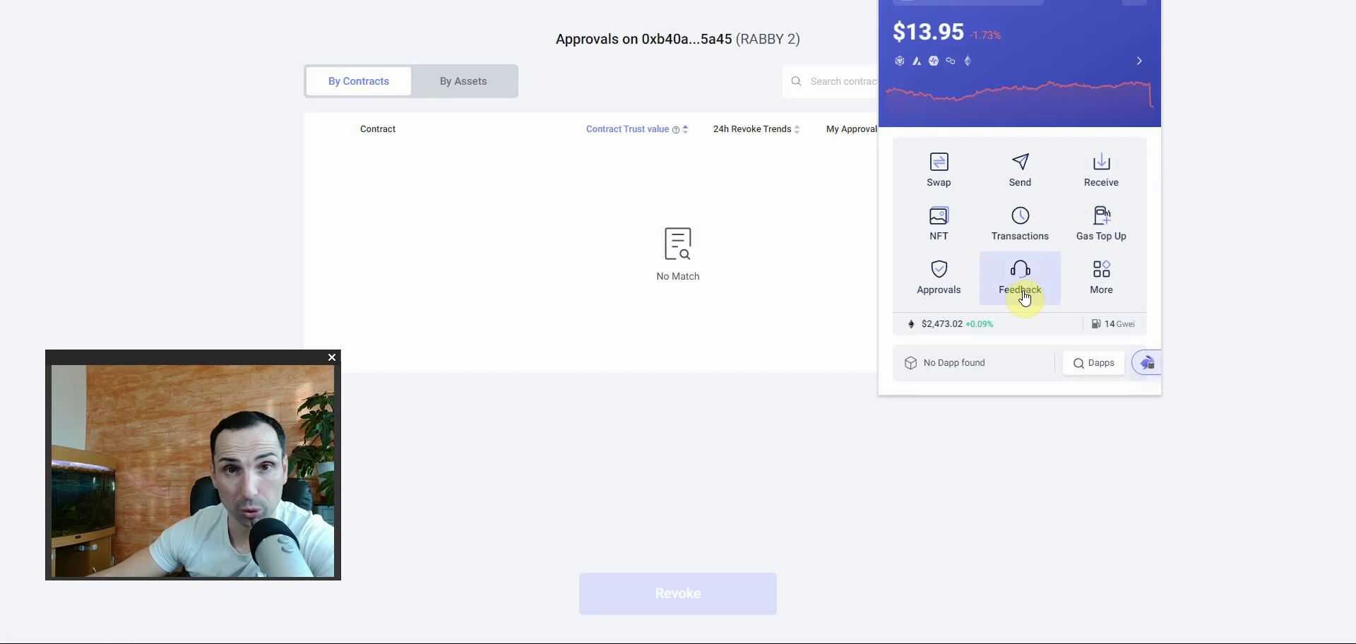
pyautogui.click(937, 274)
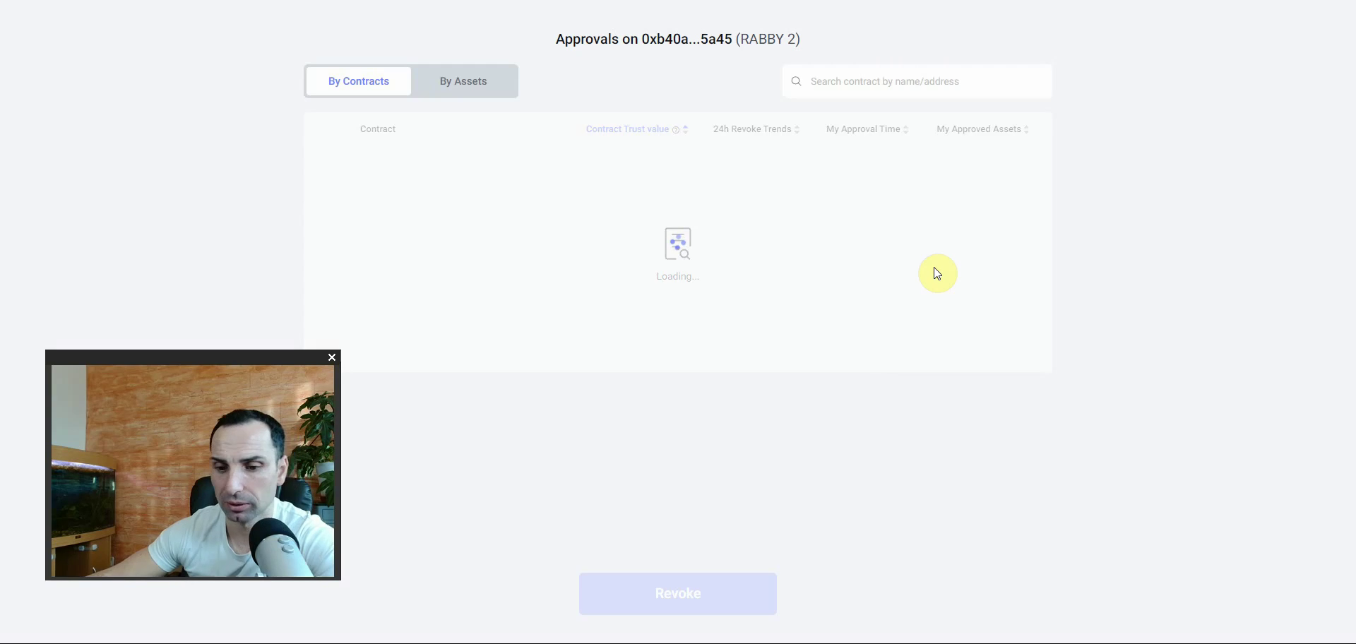
pyautogui.hotkey('alt', 'shift', 'r')
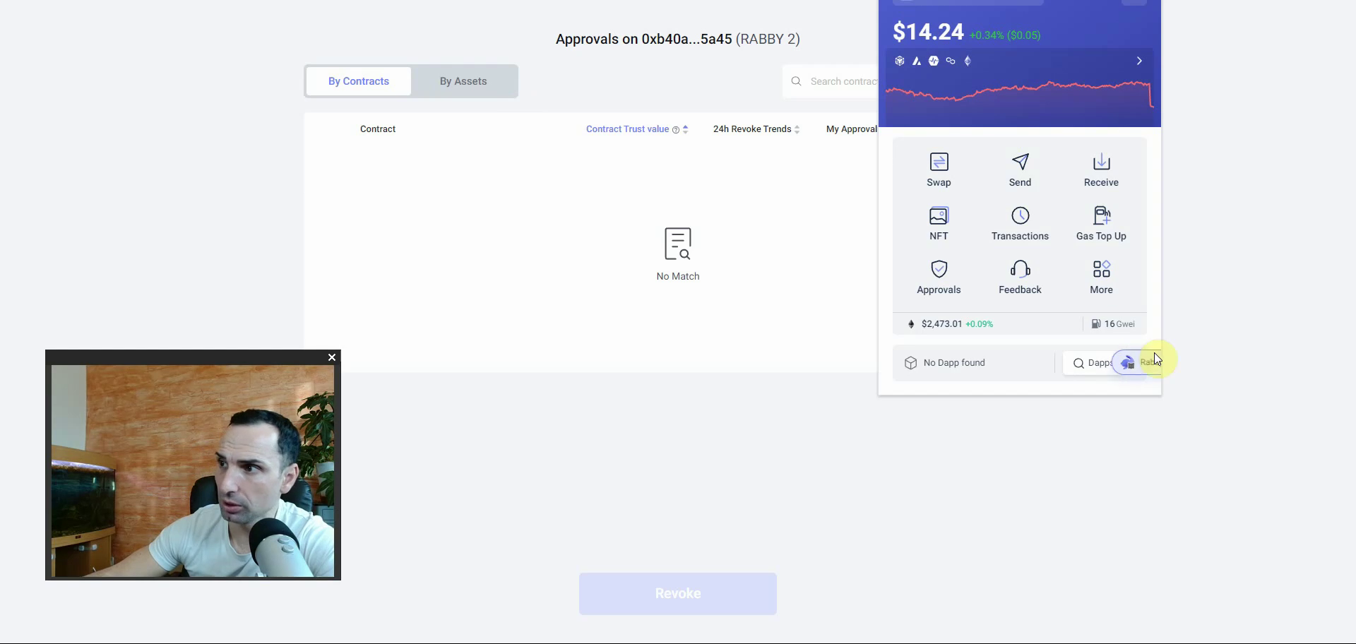
# Disconnect all connected dapps, bscscan.com and pancakeswap.finance, leaving No connected Dapps
pyautogui.click(1103, 279)
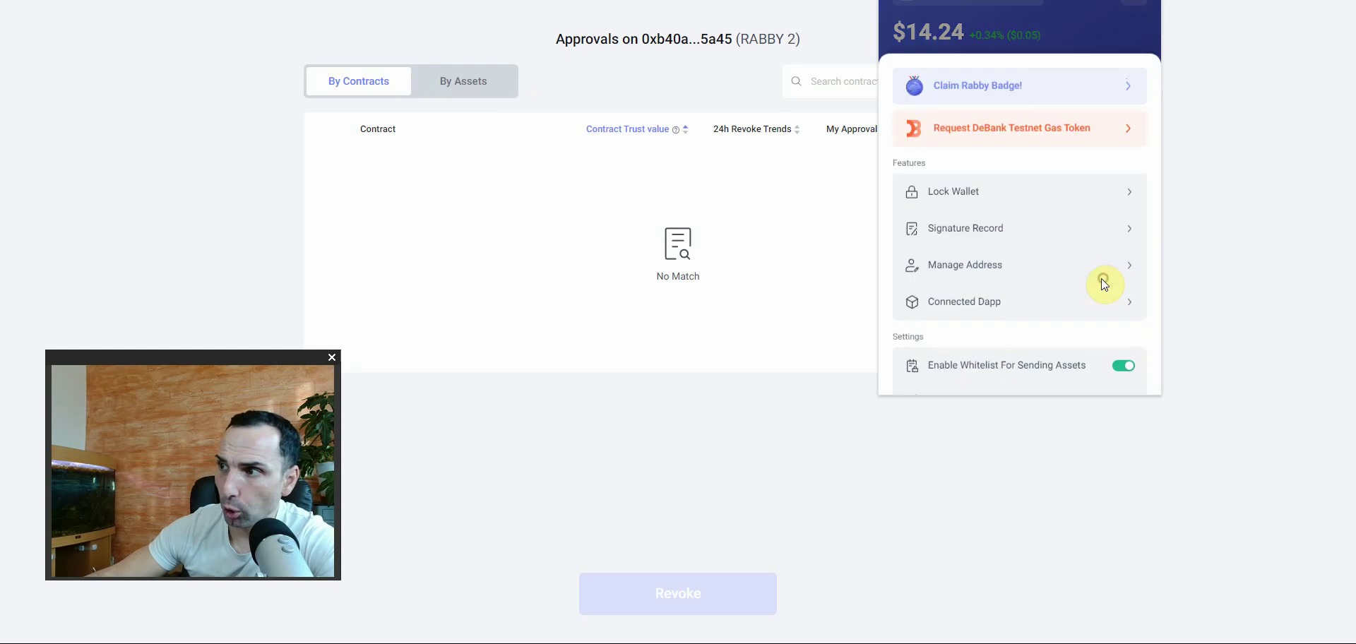
pyautogui.click(988, 304)
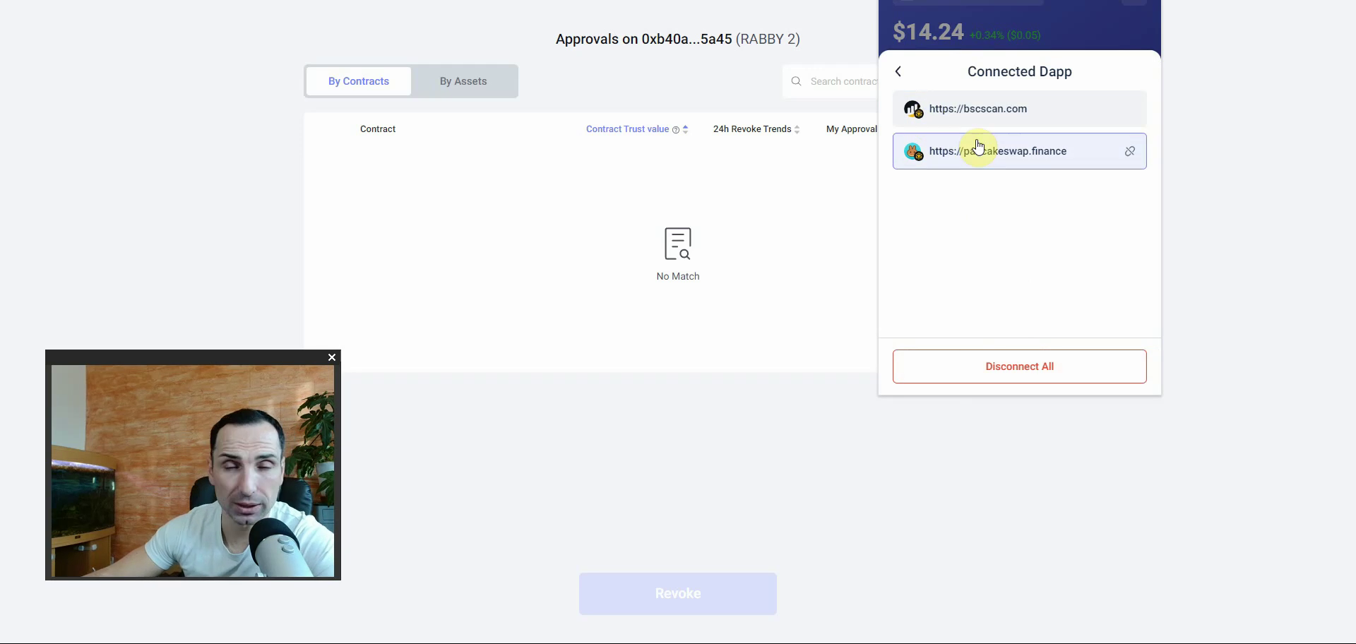
pyautogui.click(1017, 369)
pyautogui.click(1016, 198)
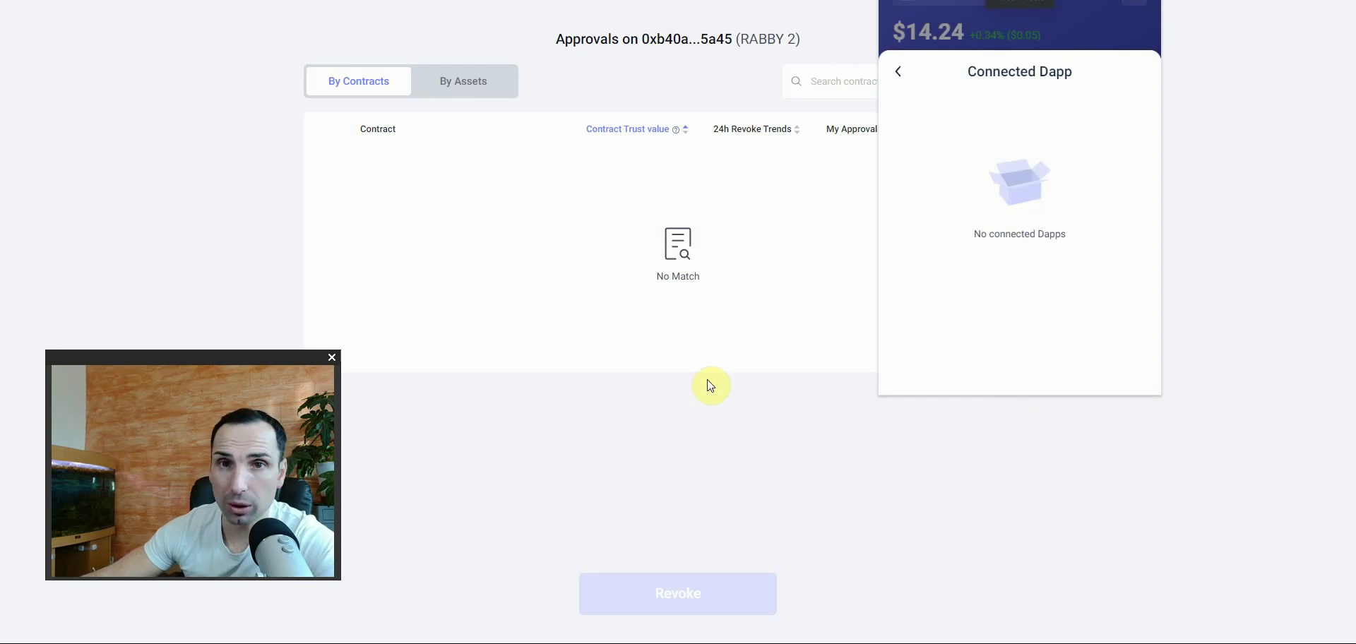